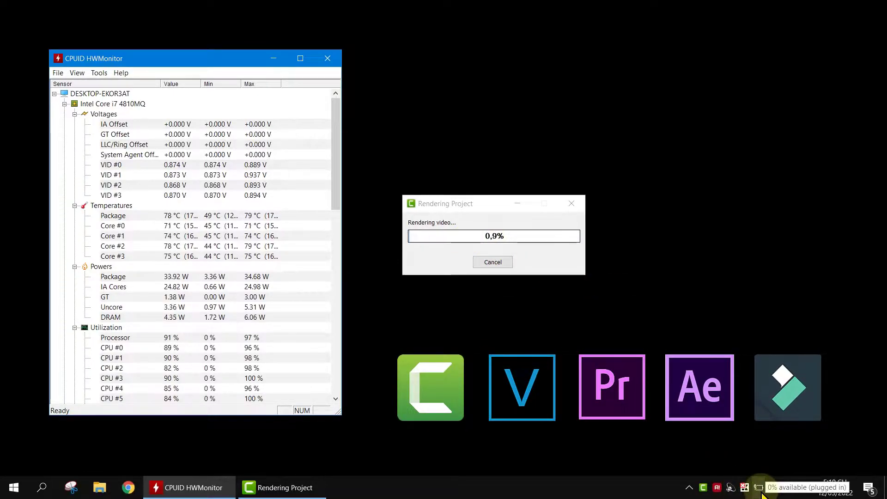
left_click(171, 214)
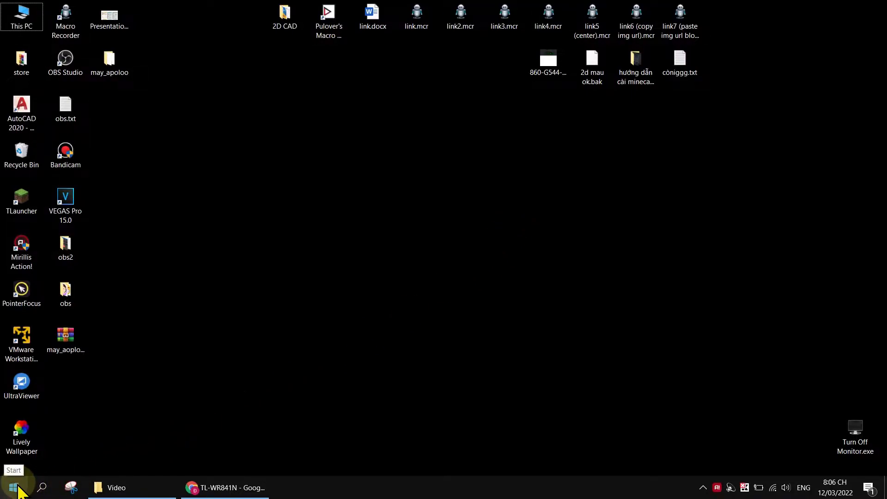
Step: Open Control Panel and set its items to be viewed by Category
left_click(17, 488)
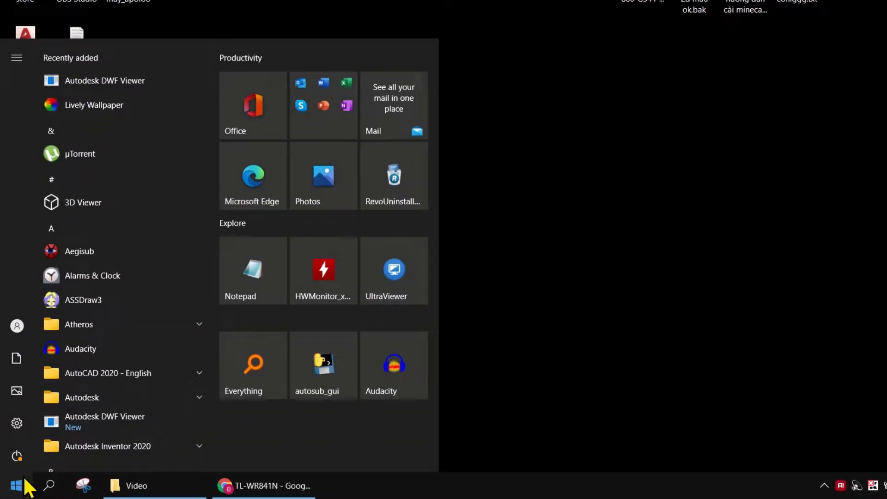
type("con")
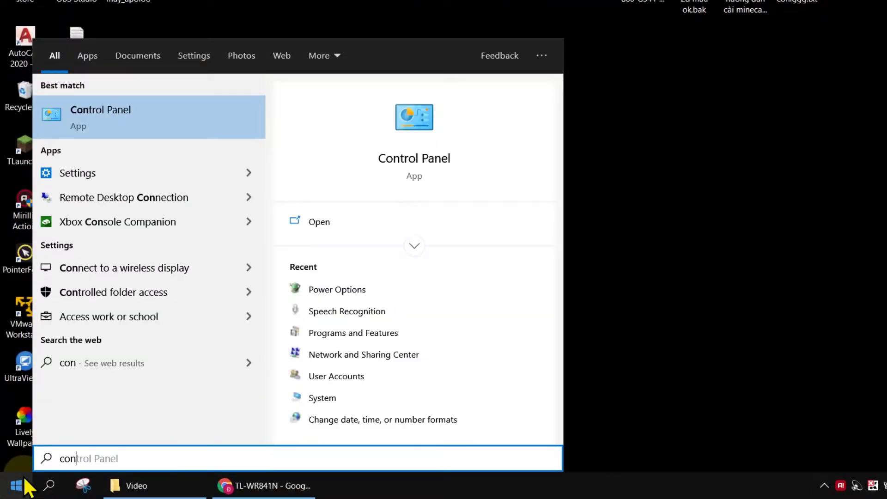
left_click(121, 113)
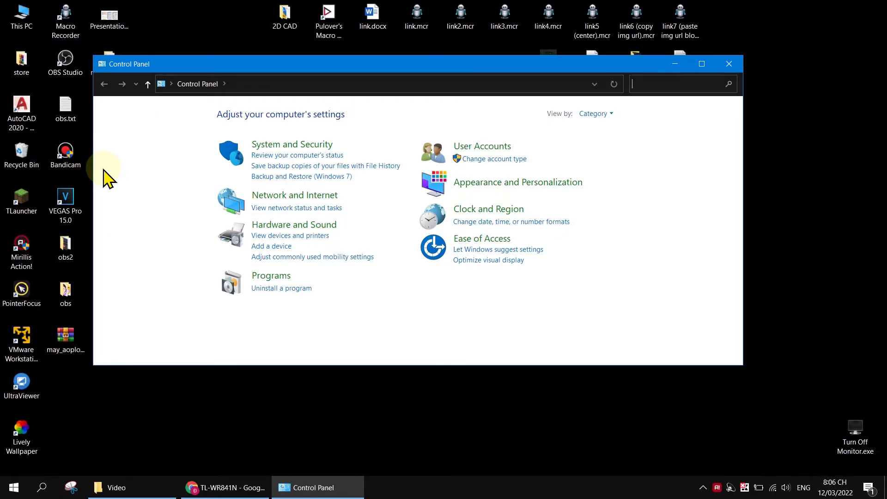
left_click(593, 114)
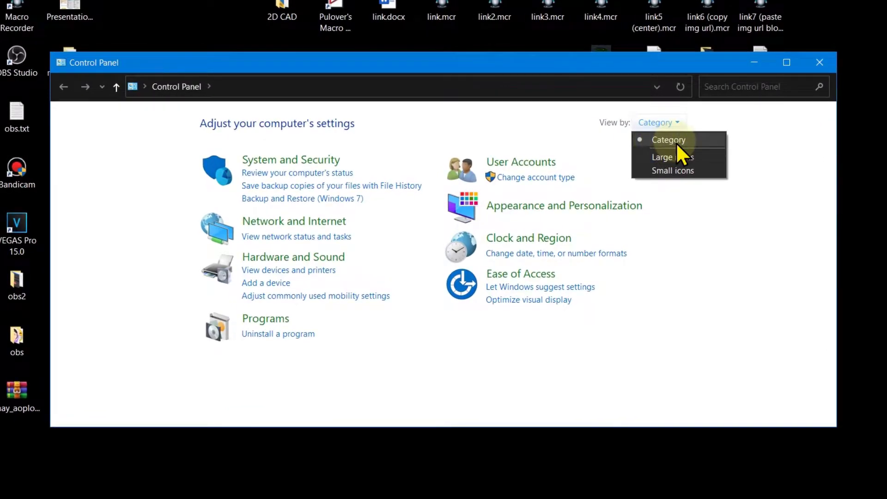
left_click(675, 142)
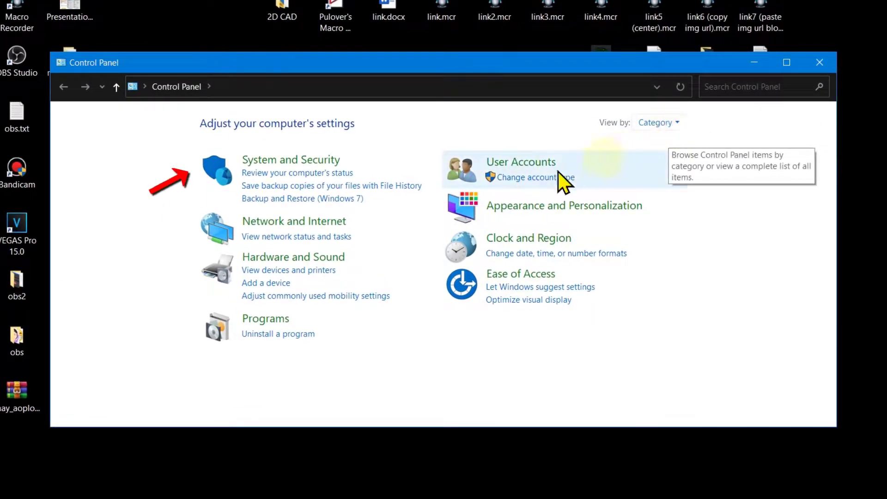
Step: In the Power Options under System and Security, create a power plan named "Giam nhiet do CPU" based on Balanced, keeping the default display and sleep times
left_click(323, 160)
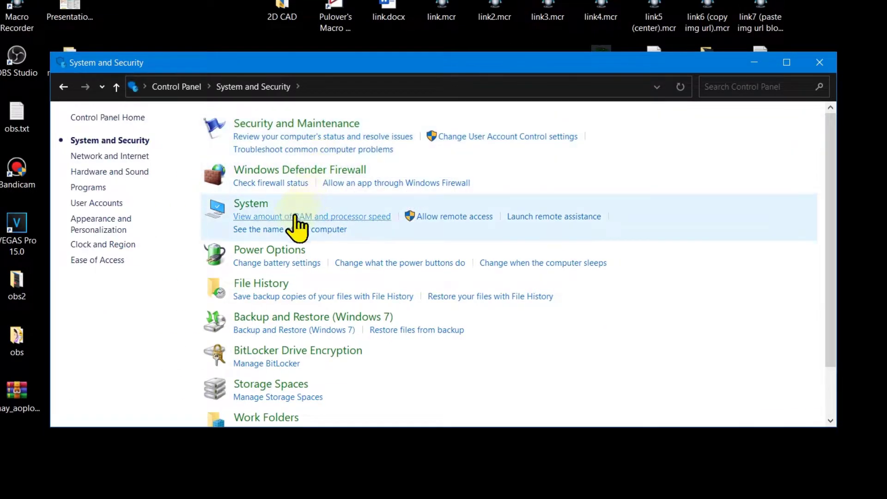
left_click(285, 257)
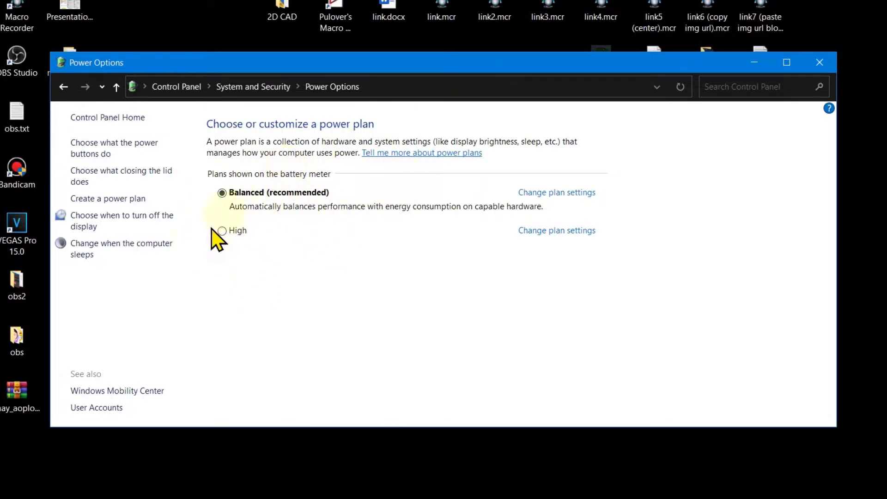
left_click(120, 199)
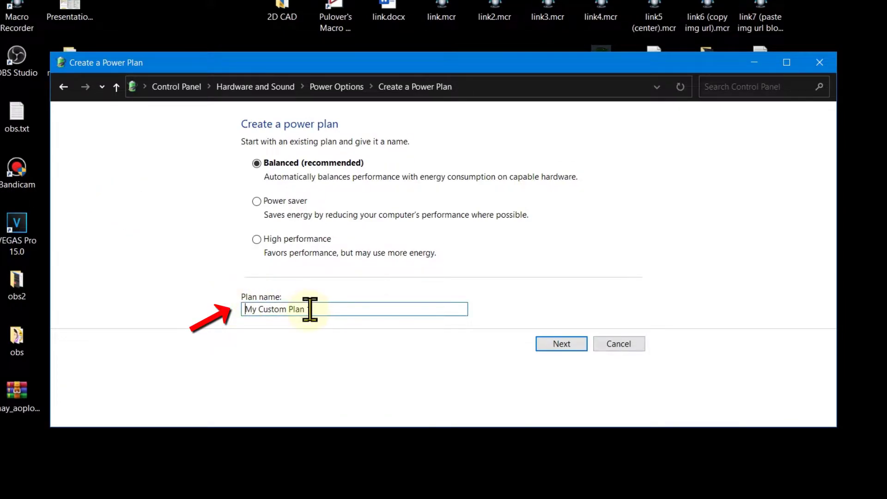
left_click_drag(309, 311, 234, 312)
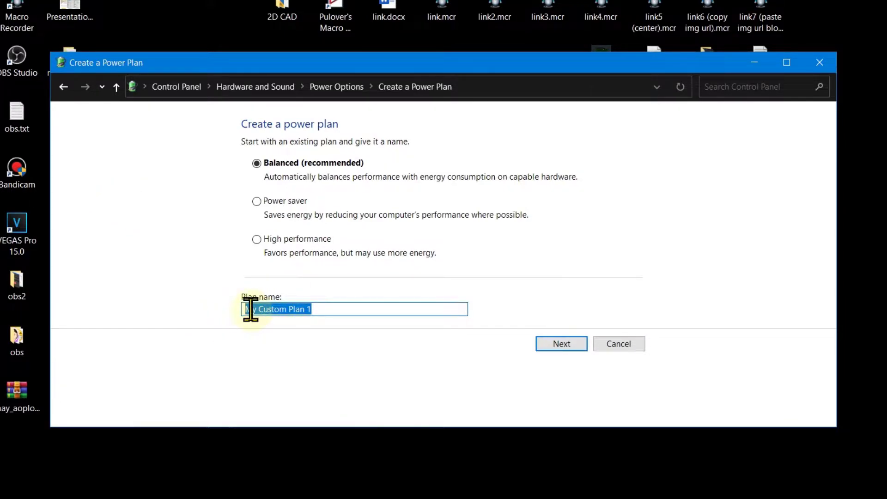
type("Giam nhiet do CPU")
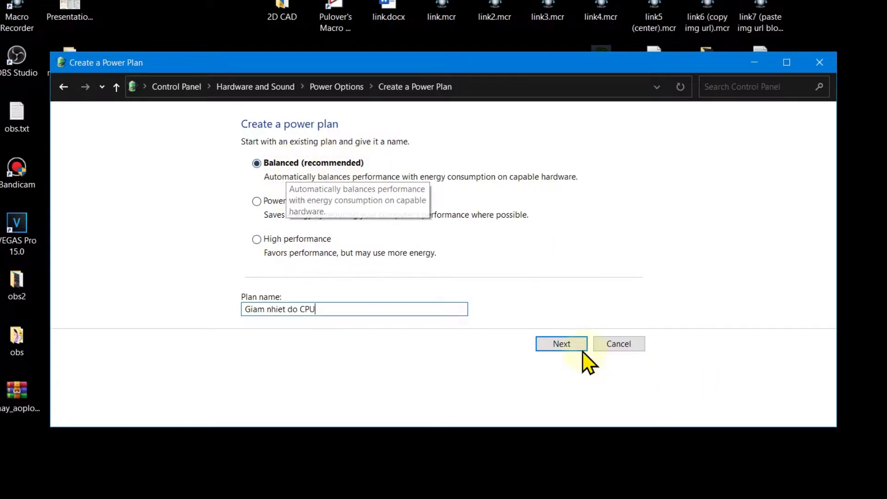
left_click(564, 347)
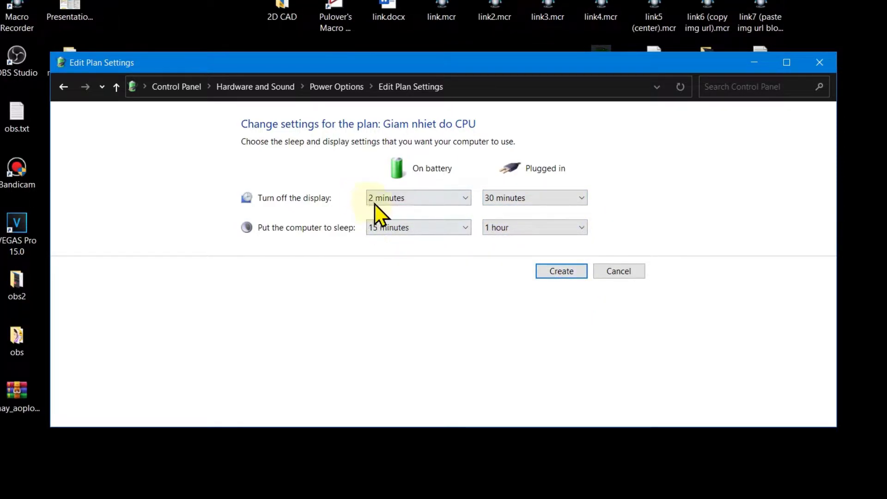
left_click(537, 273)
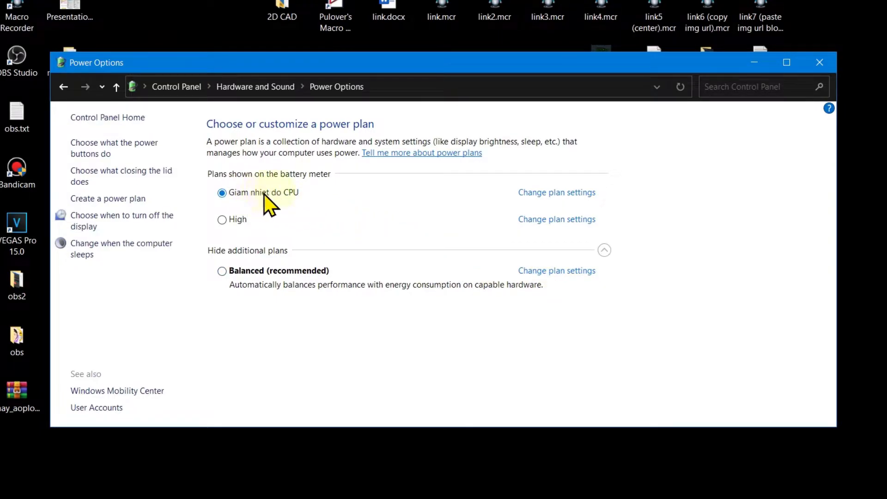
Step: Select "Giam nhiet do CPU" as the active power plan and open its advanced power settings
left_click(225, 271)
left_click(233, 196)
left_click(574, 193)
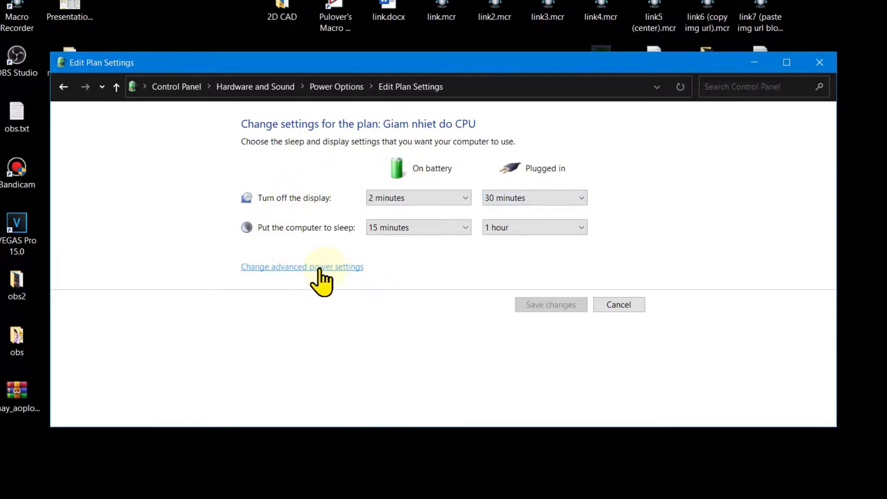
left_click(342, 268)
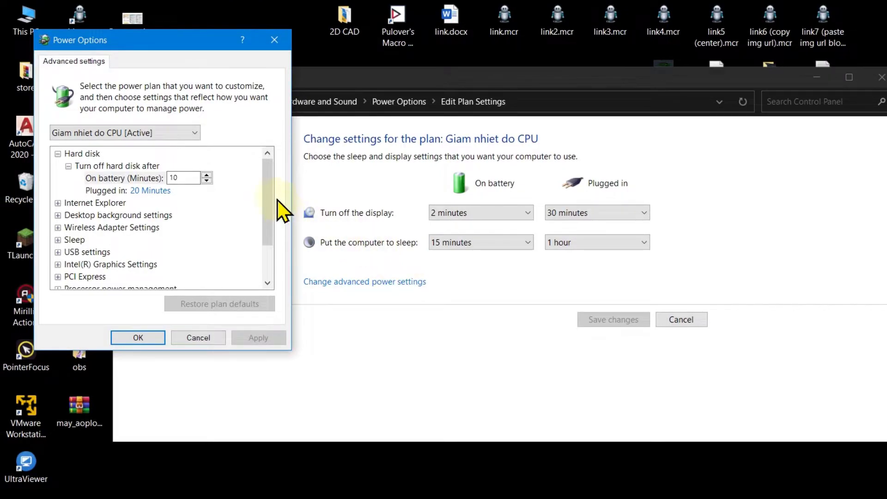
Step: Under Processor power management, set the plugged-in Maximum processor state to 70%
left_click_drag(270, 179, 267, 223)
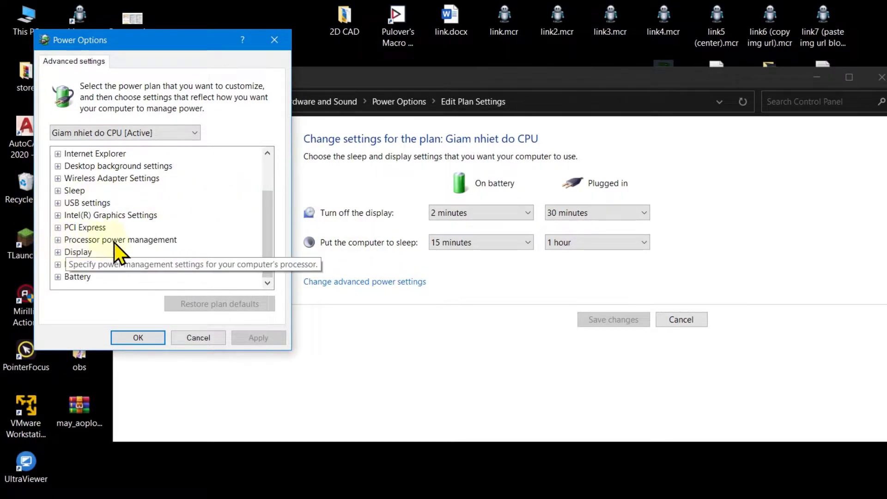
left_click(59, 242)
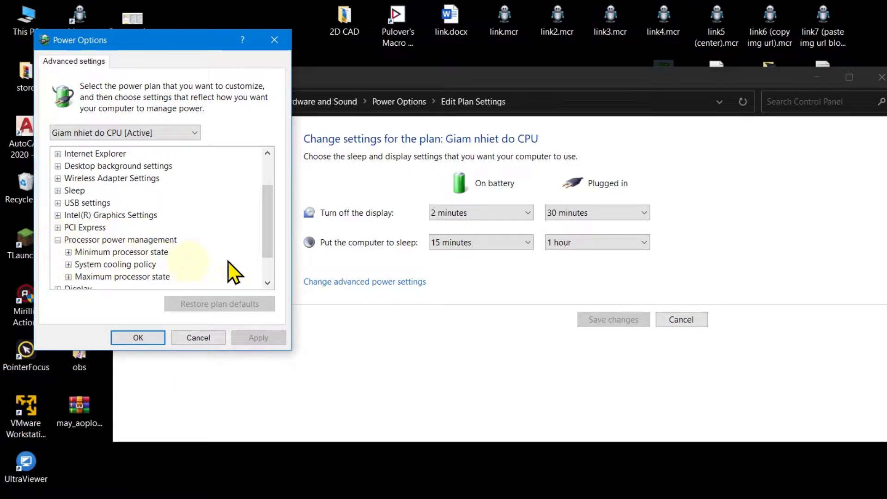
left_click_drag(272, 240, 263, 264)
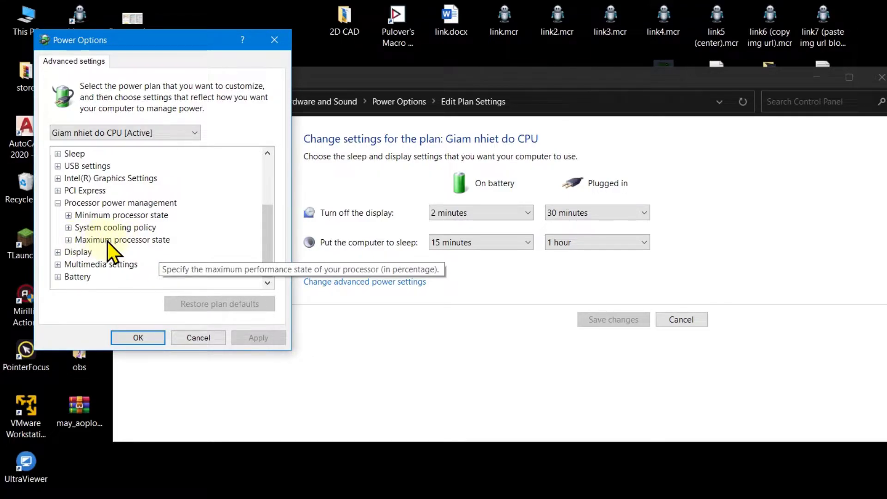
left_click(68, 240)
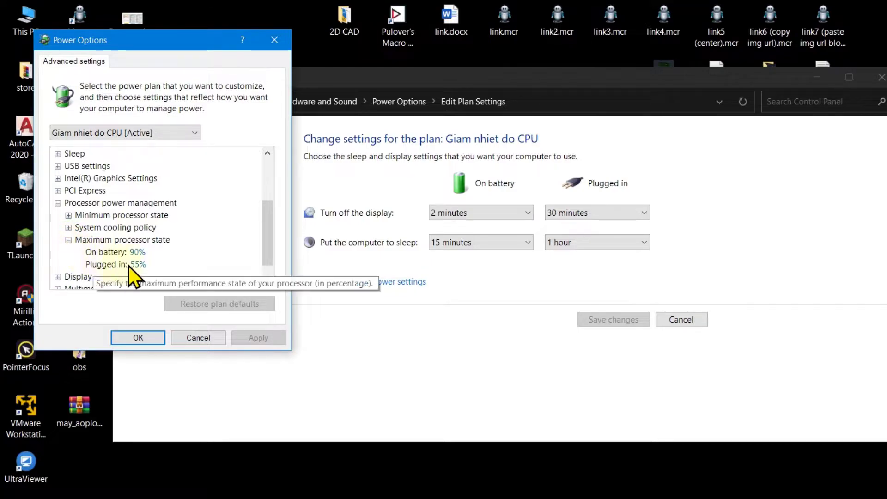
left_click(140, 265)
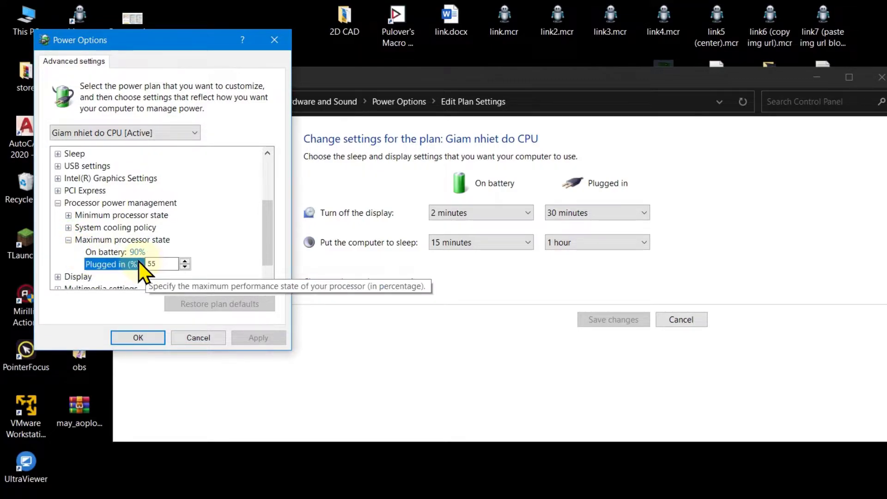
type("70")
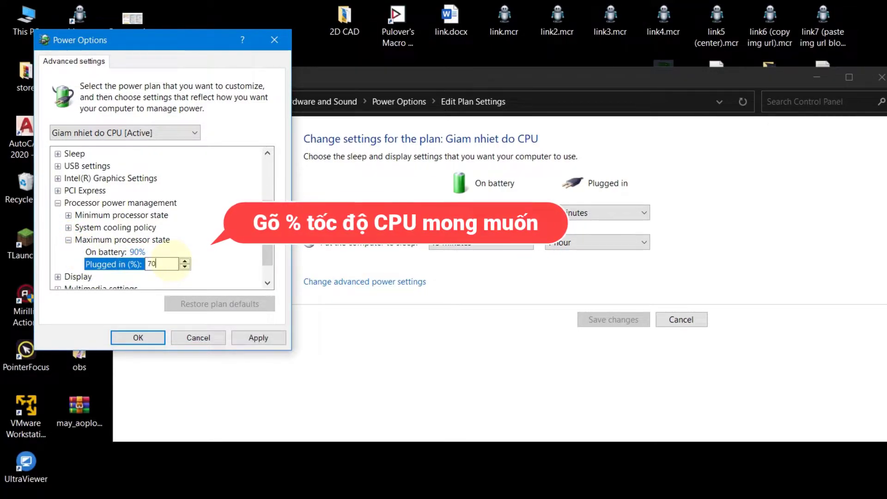
Step: Set the on-battery Maximum processor state to 70%, apply the advanced settings and return to the power plan list
left_click(138, 251)
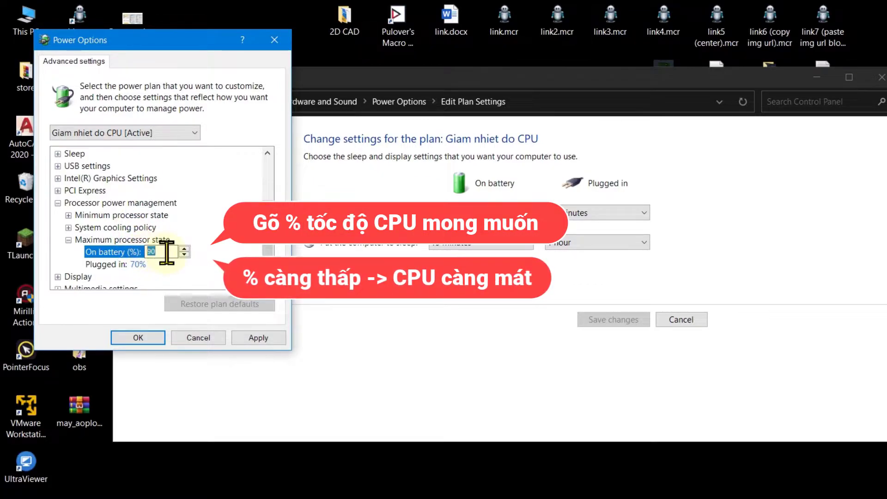
type("70")
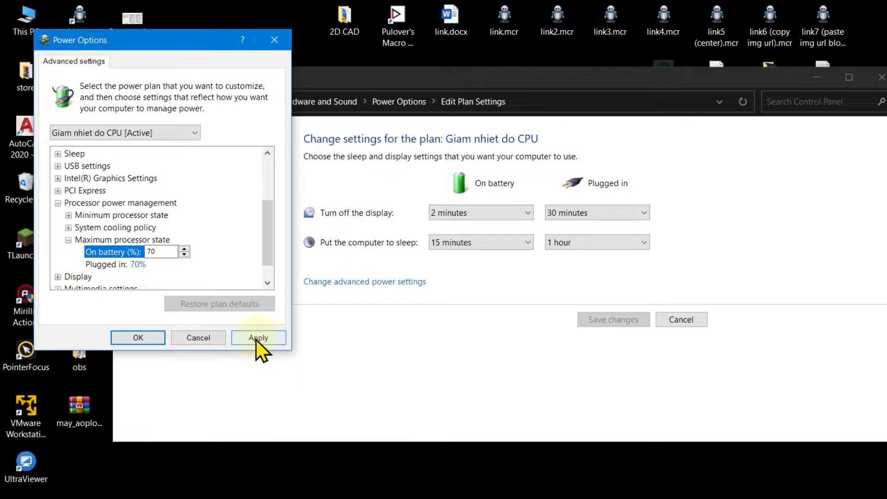
left_click(260, 337)
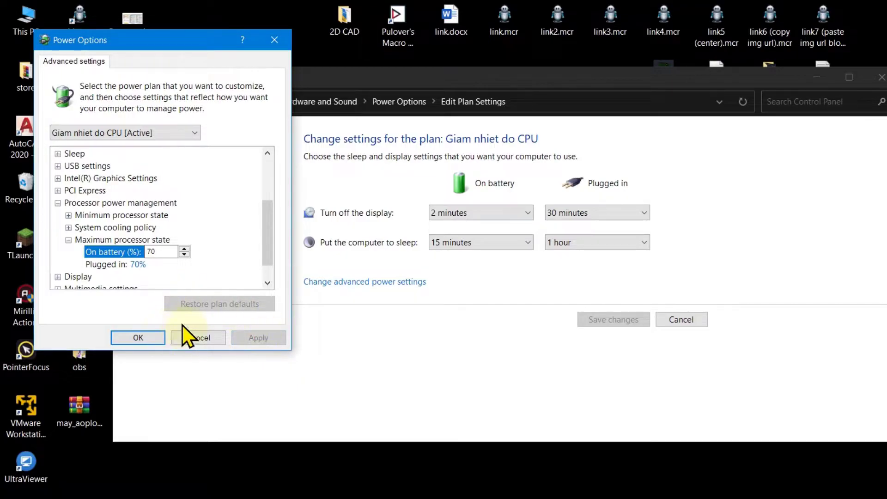
left_click(157, 335)
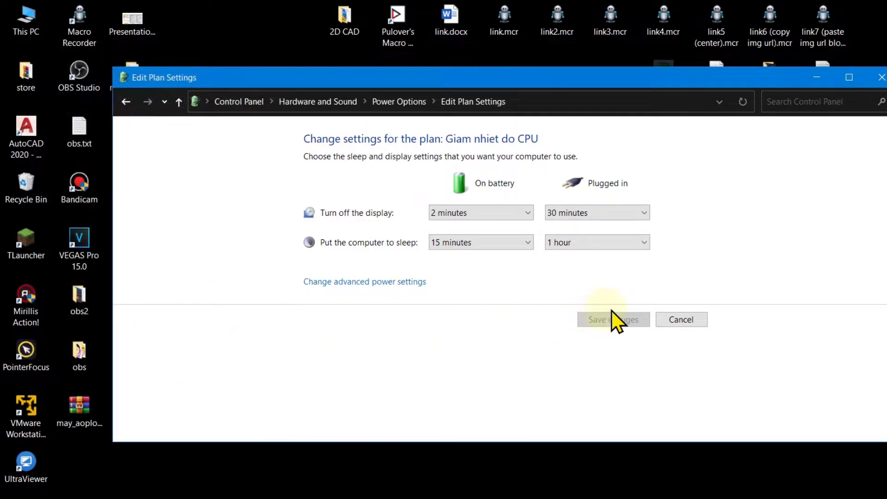
left_click(688, 321)
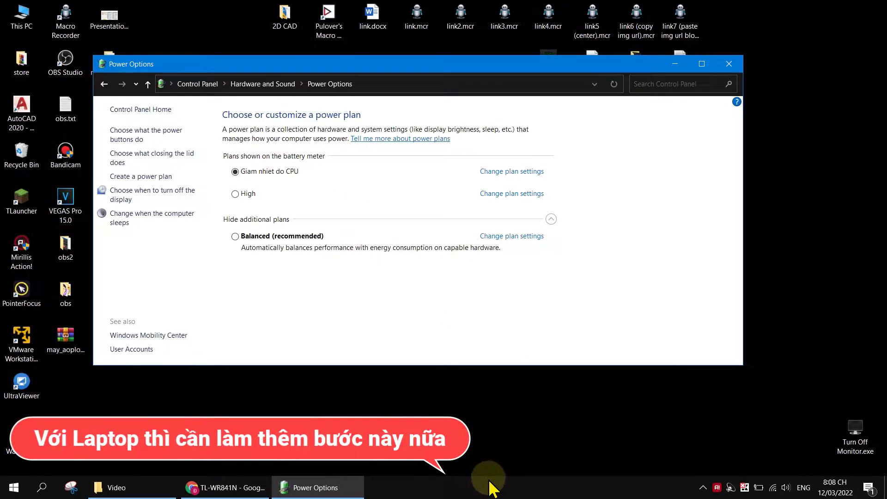
Step: Open Task Manager in its detailed view and examine the CPU performance graph and speed
right_click(489, 481)
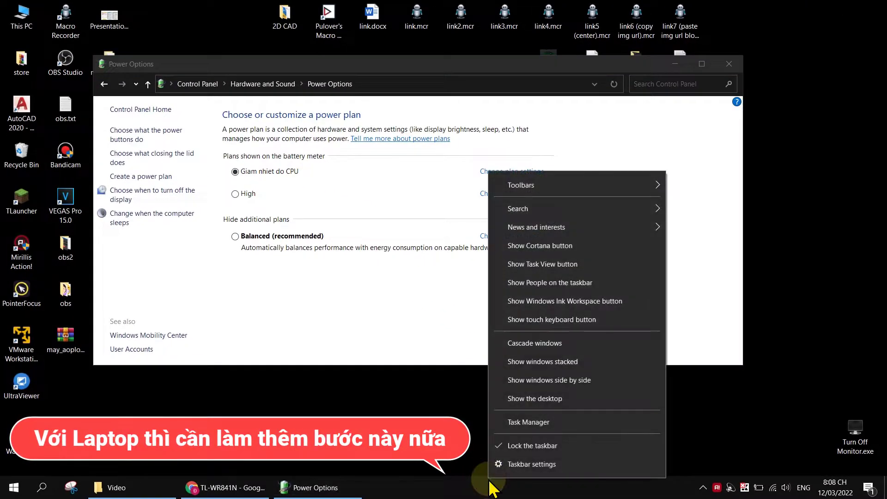
left_click(530, 424)
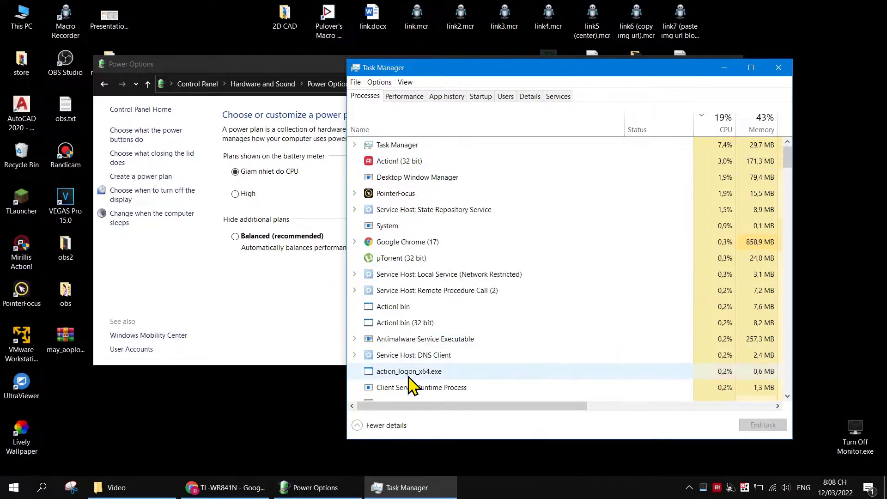
left_click(365, 429)
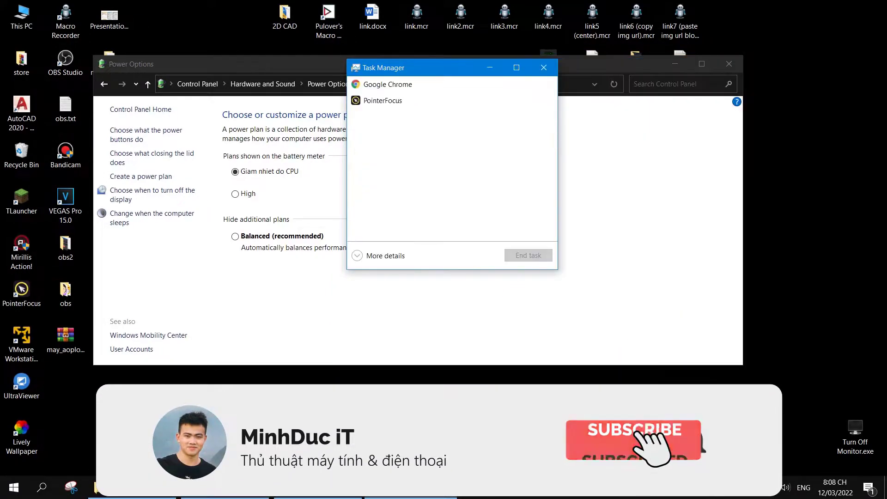
left_click(365, 257)
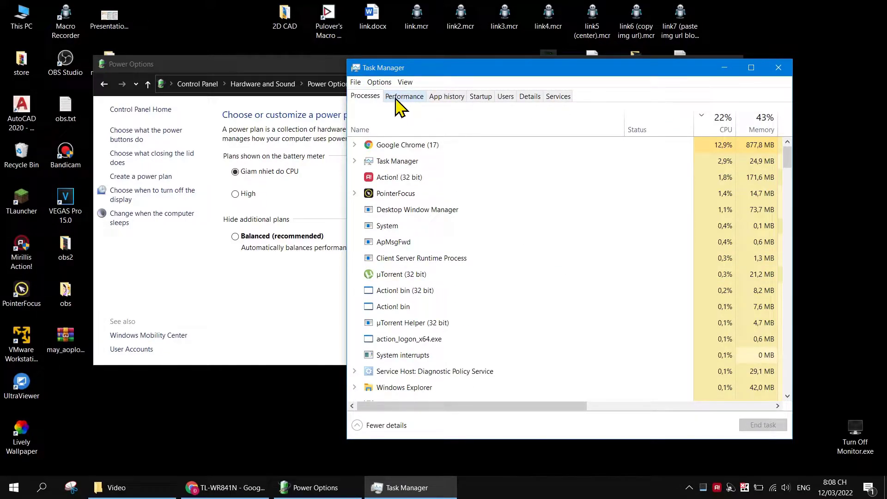
left_click(402, 96)
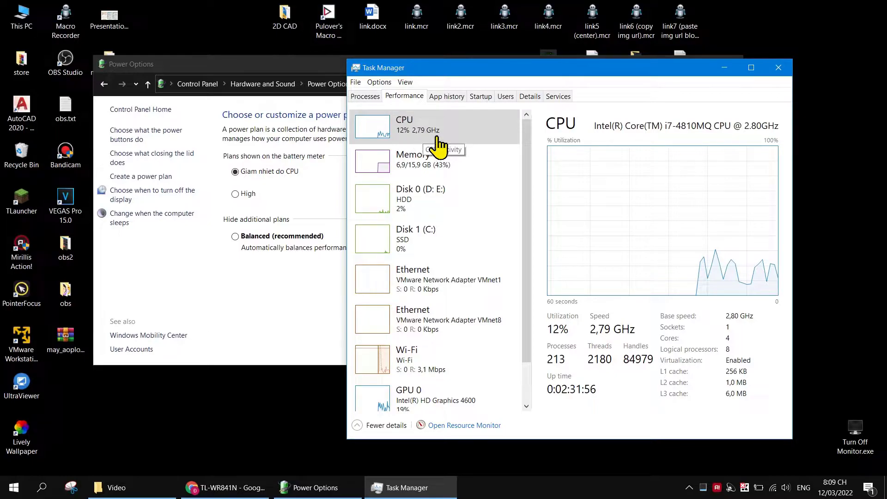
Step: Move the Task Manager window away from the battery flyout so the CPU readings and power mode slider can be viewed together
mouse_move(757, 495)
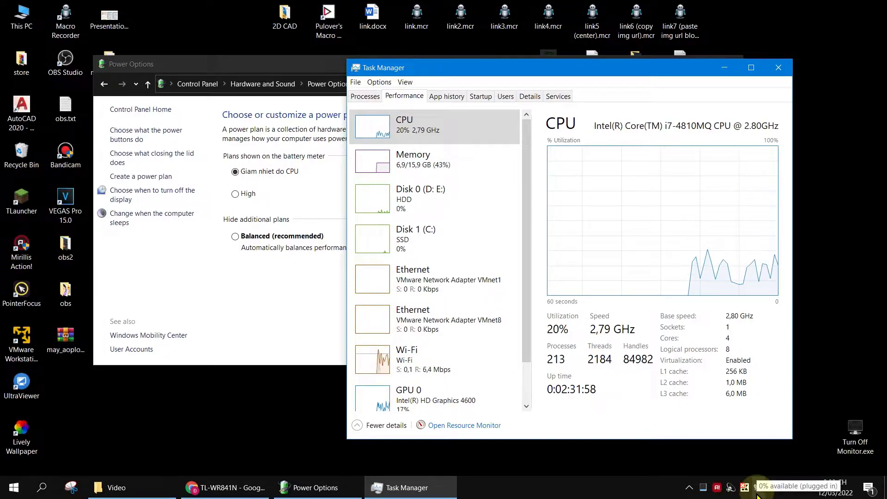
left_click(756, 494)
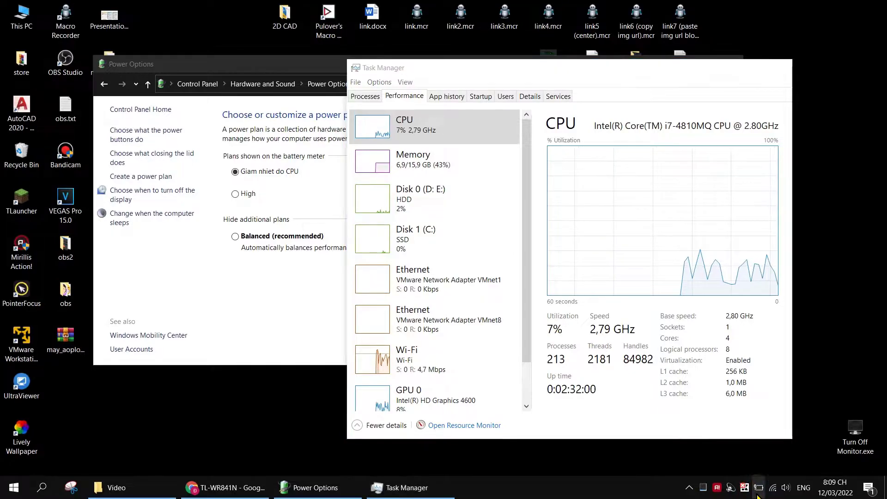
left_click_drag(623, 83, 498, 34)
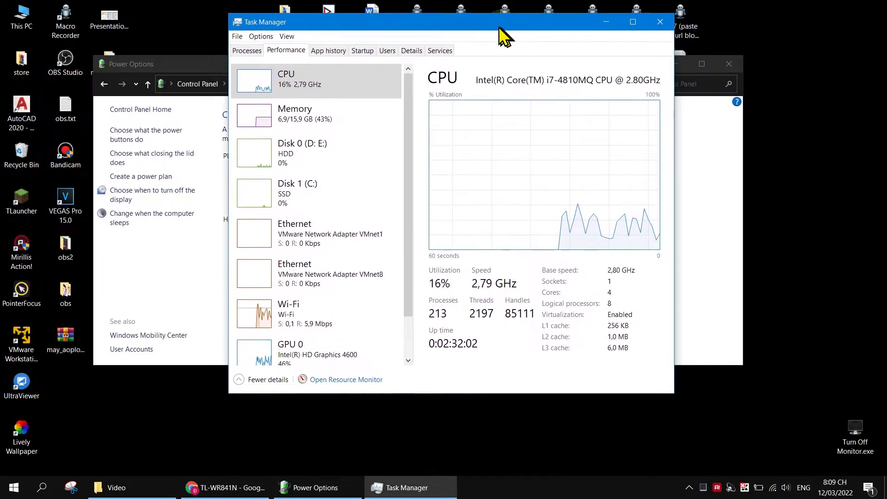
left_click(759, 492)
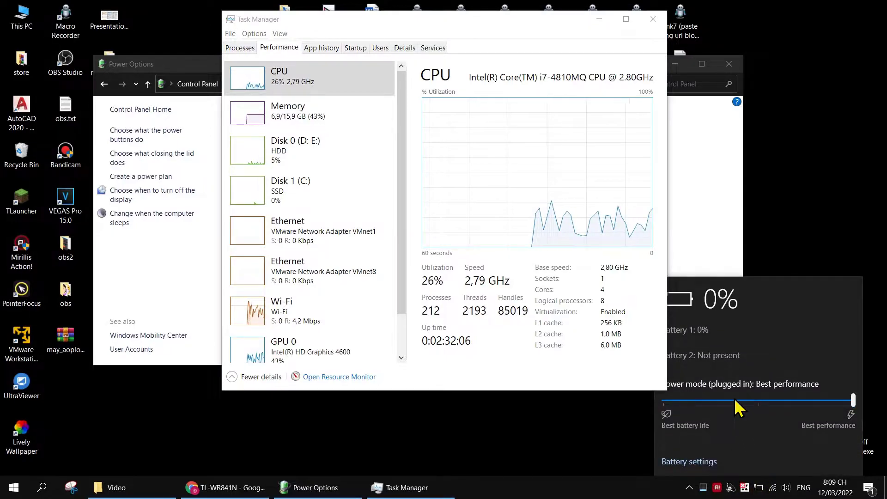
left_click_drag(504, 30, 453, 26)
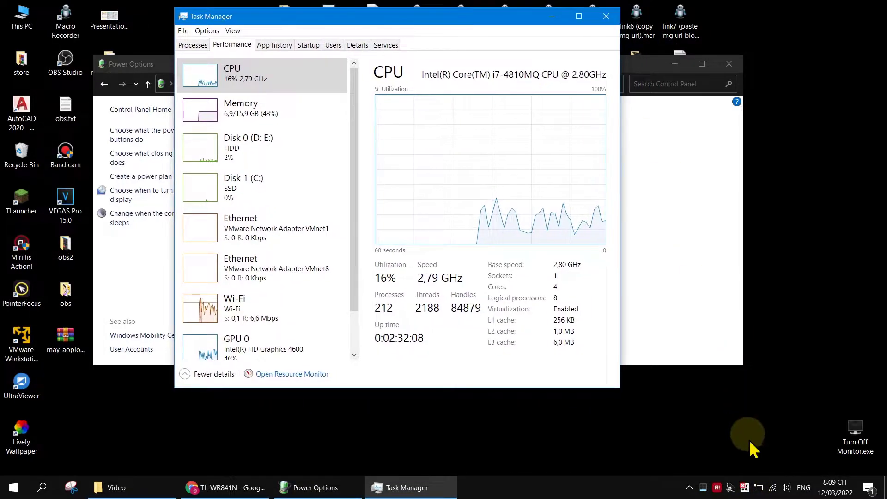
Step: Set the plugged-in power mode to Better battery and check the CPU speed in Task Manager
left_click(759, 488)
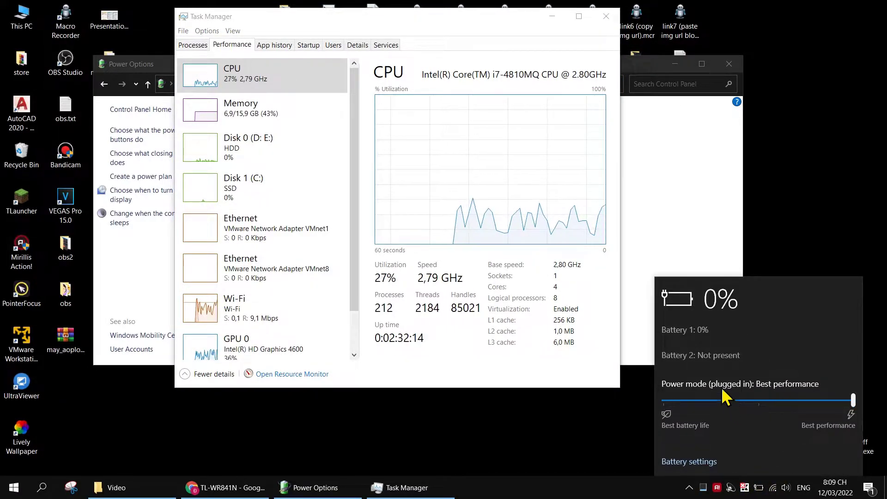
left_click(682, 400)
left_click_drag(683, 401, 663, 400)
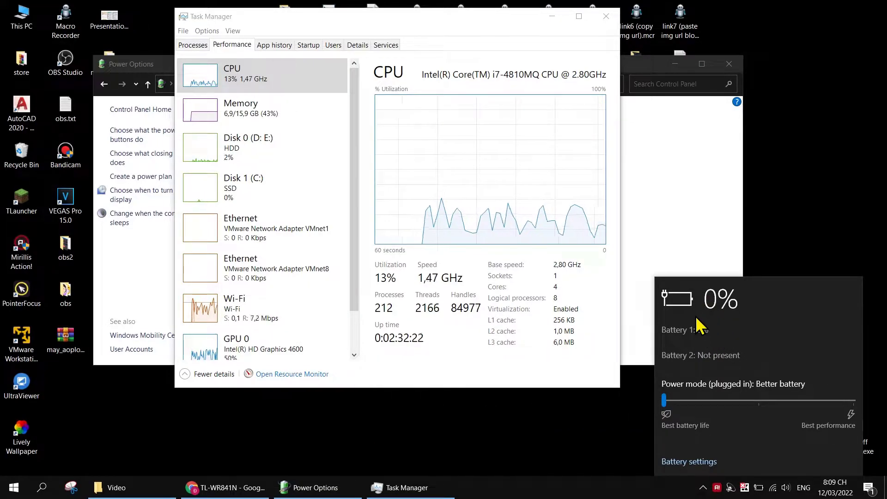
left_click(258, 85)
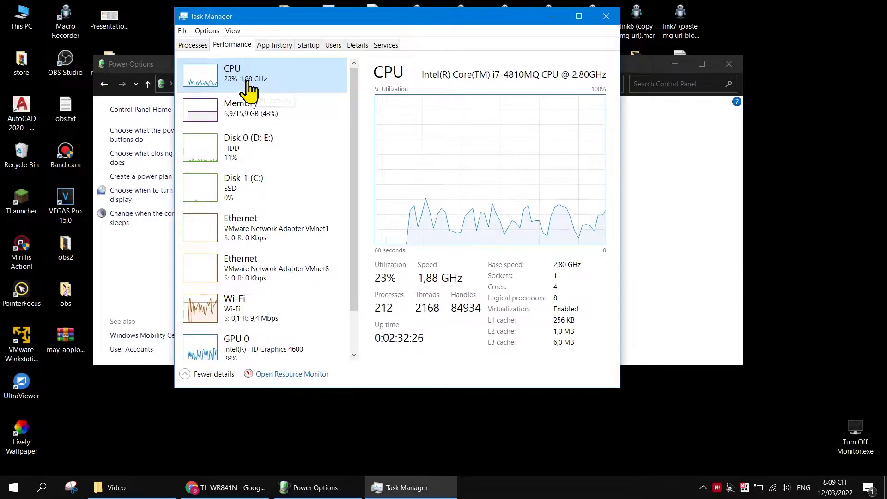
Step: Switch the plugged-in power mode to Best performance for comparison and return it to the battery-saving end
left_click(758, 487)
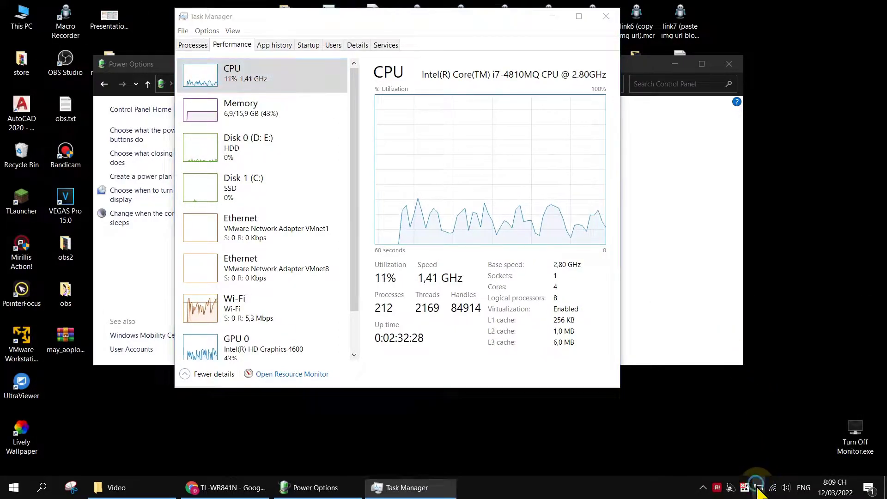
left_click_drag(665, 403, 852, 407)
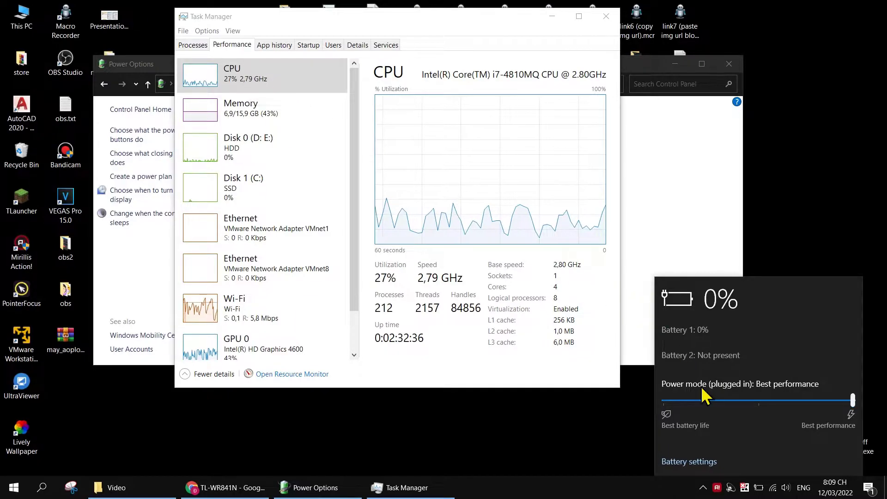
left_click(668, 400)
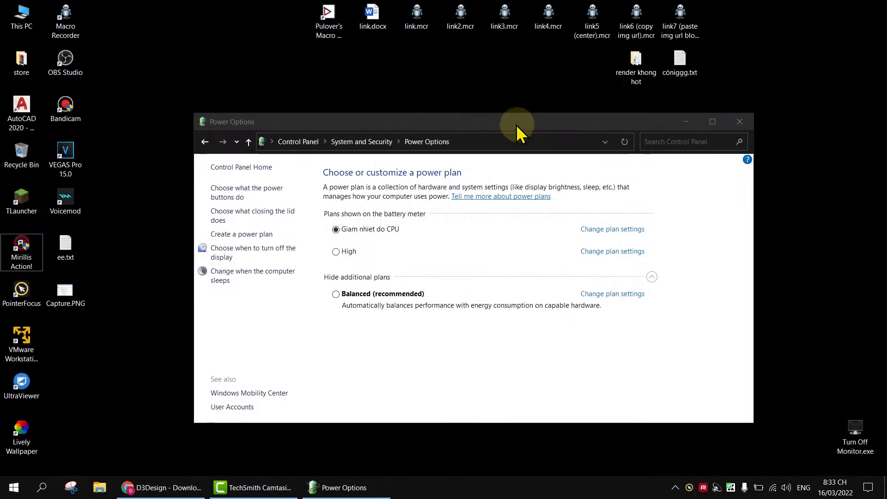
Step: Create a desktop shortcut to Power Options, close its window and place the shortcut beside the "render khong hot" folder
left_click_drag(519, 133, 559, 139)
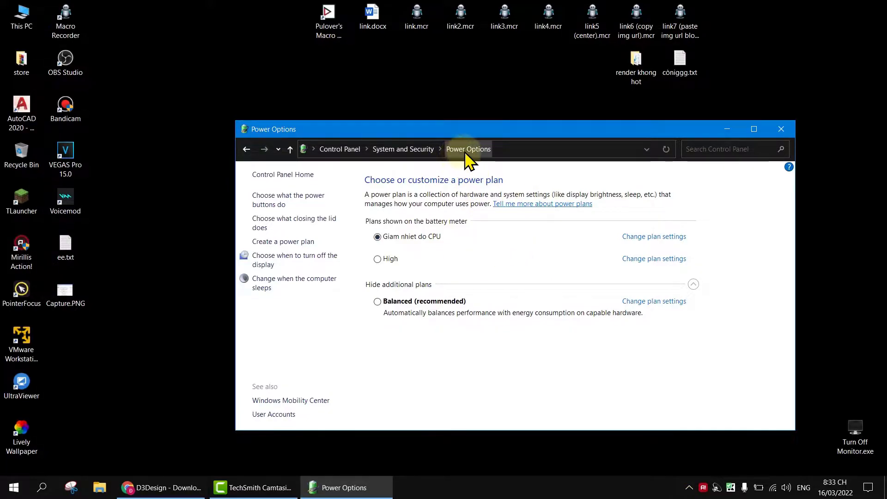
left_click_drag(476, 156, 152, 189)
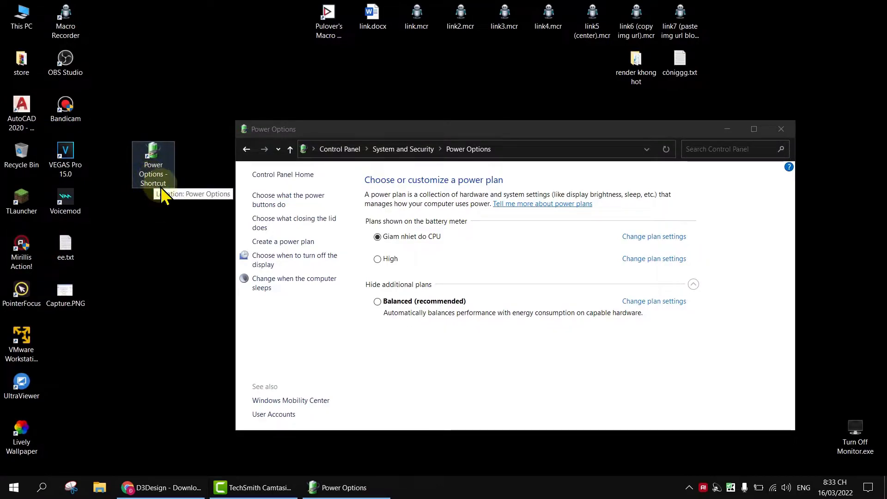
left_click(782, 133)
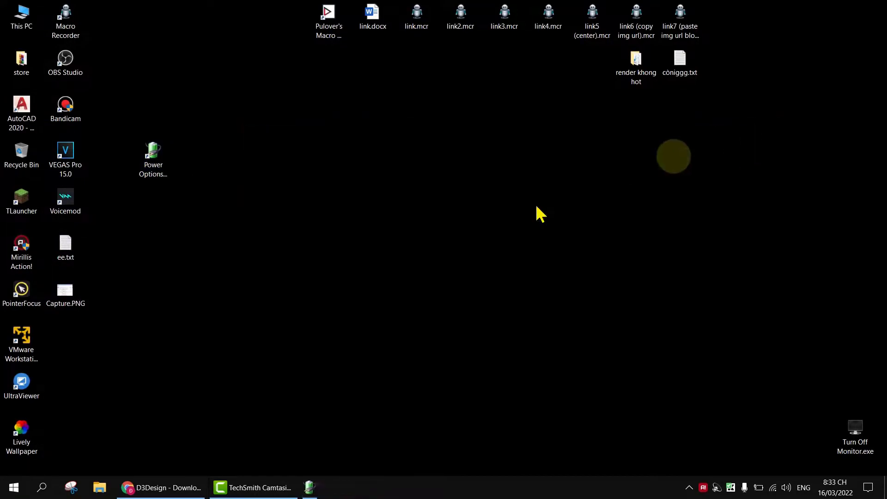
left_click_drag(162, 172, 589, 76)
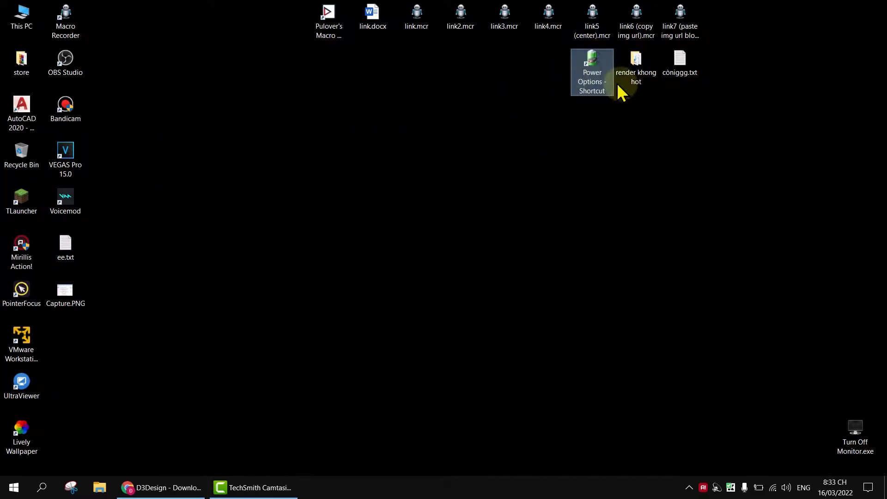
Step: Open Power Options from the desktop shortcut and switch the active plan to "Giam nhiet do CPU" and on to Balanced (recommended)
double_click(589, 68)
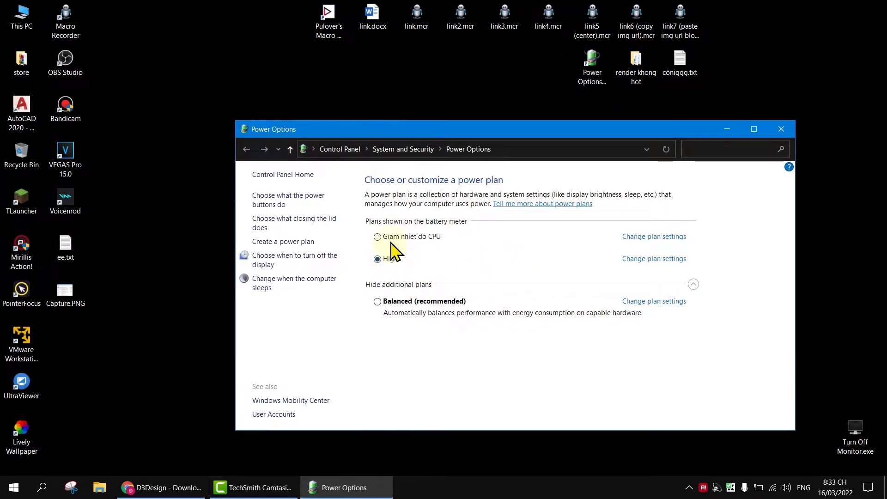
left_click(391, 238)
left_click(390, 242)
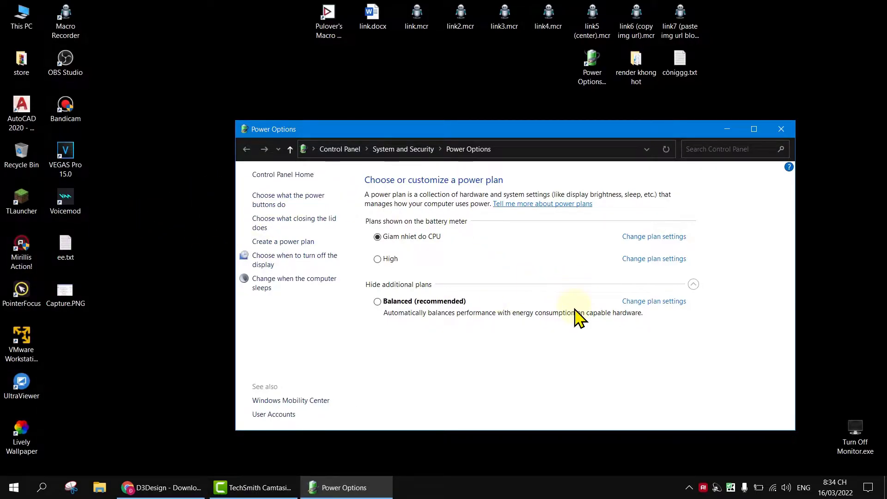
left_click(394, 305)
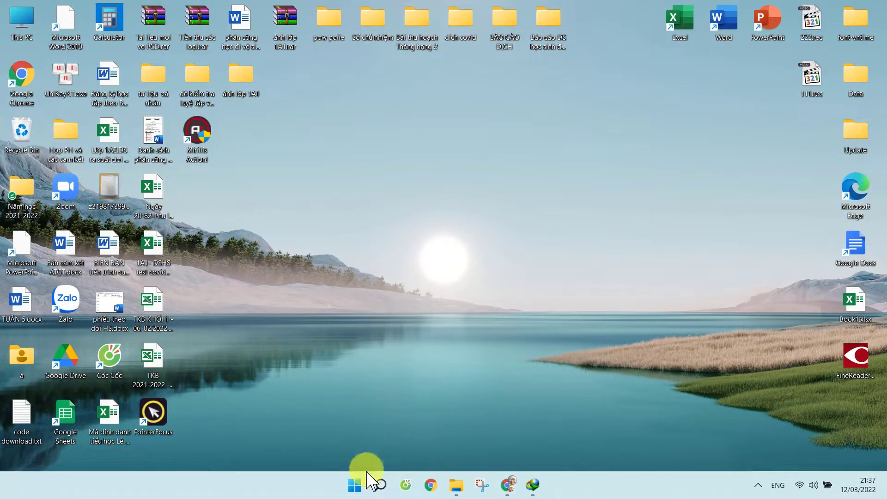
Step: On the Windows 11 computer, open Control Panel in Category view and go to Power Options under System and Security
left_click(356, 492)
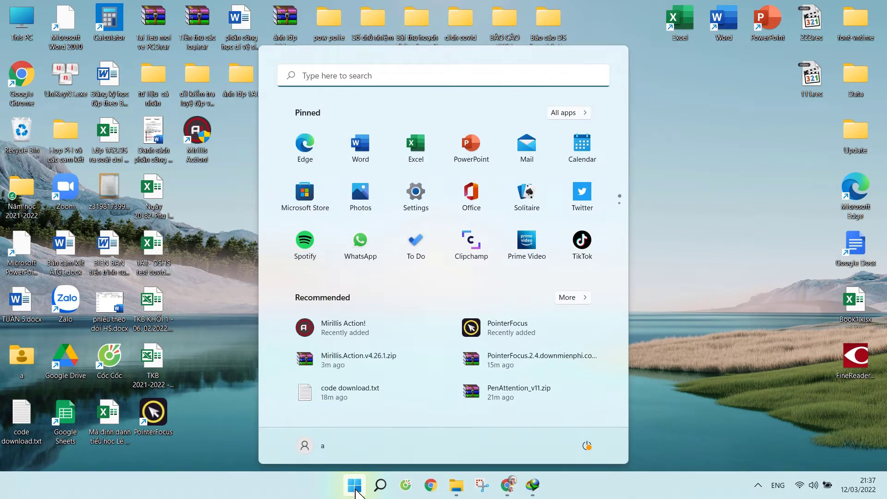
type("con")
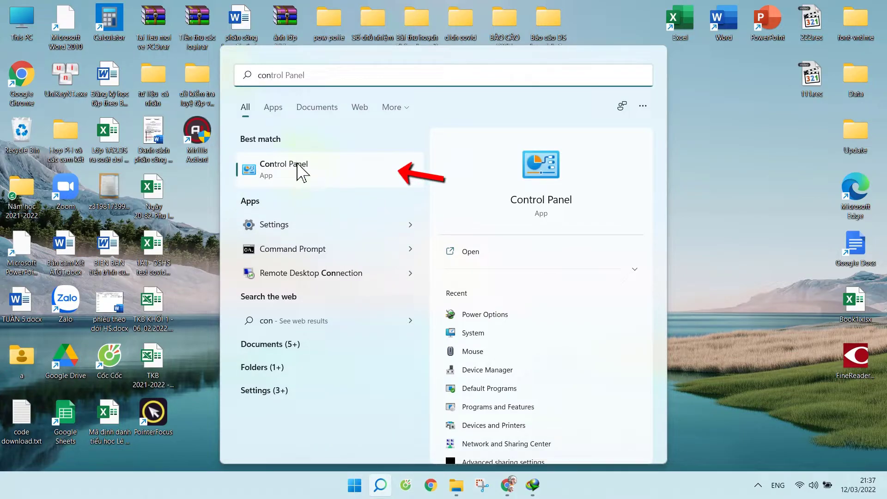
left_click(303, 172)
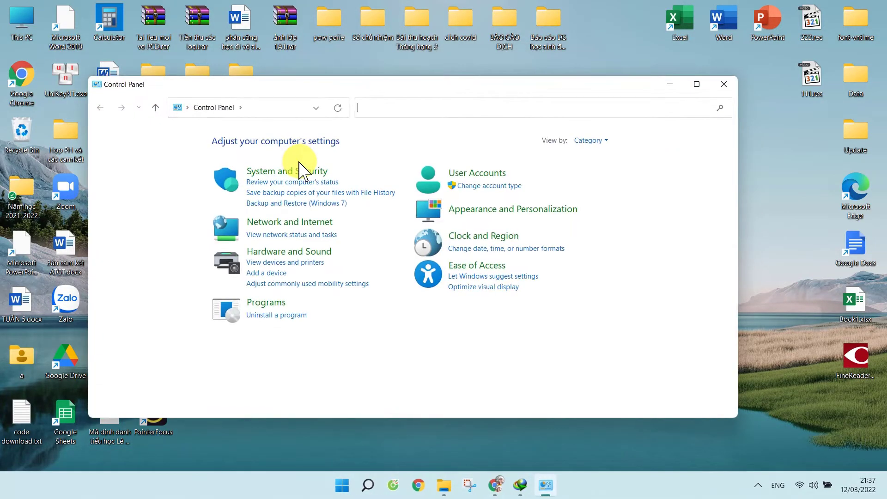
left_click(592, 140)
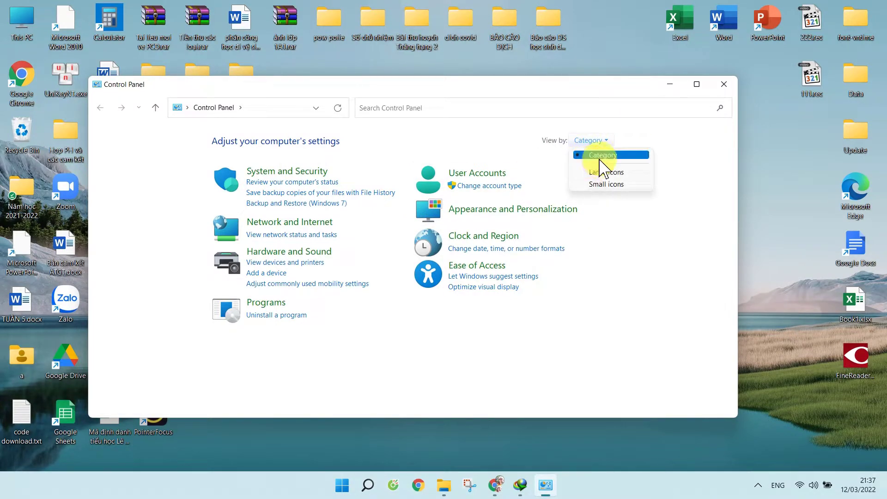
left_click(600, 156)
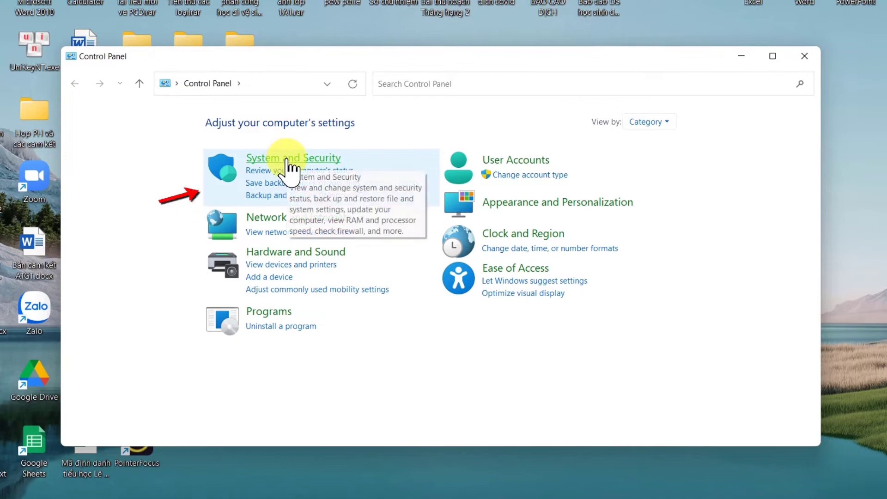
left_click(309, 157)
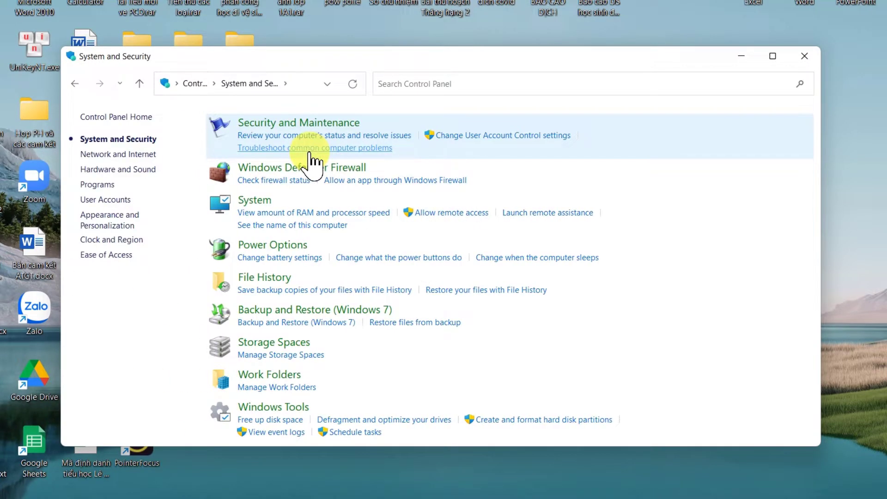
left_click(289, 249)
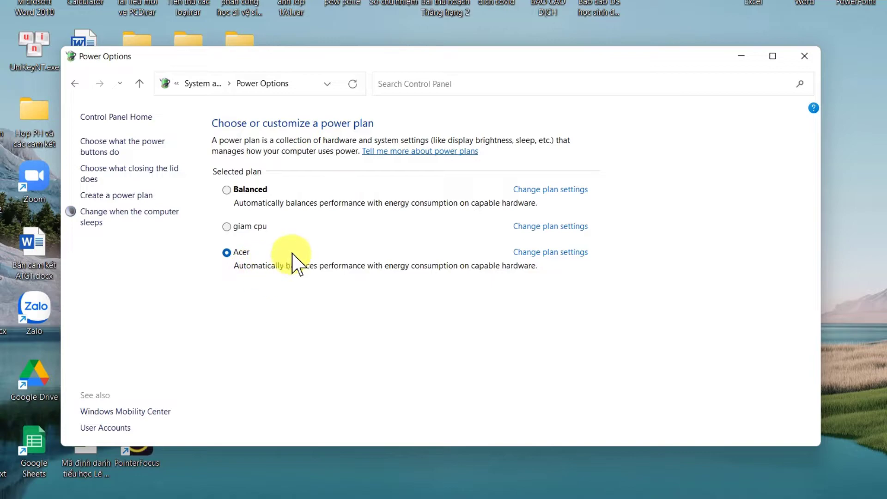
Step: Create a power plan named "Giam nhiet do CPU" based on Balanced, keeping the default display and sleep times
left_click(132, 197)
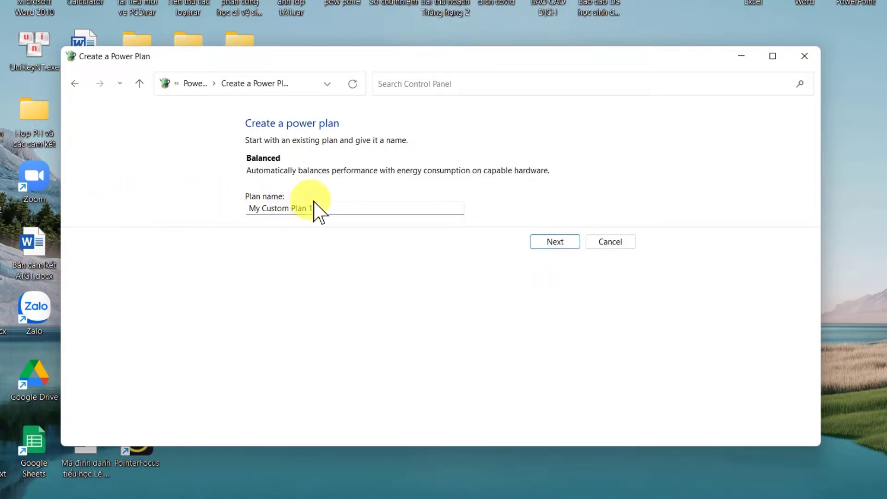
left_click_drag(237, 205, 323, 203)
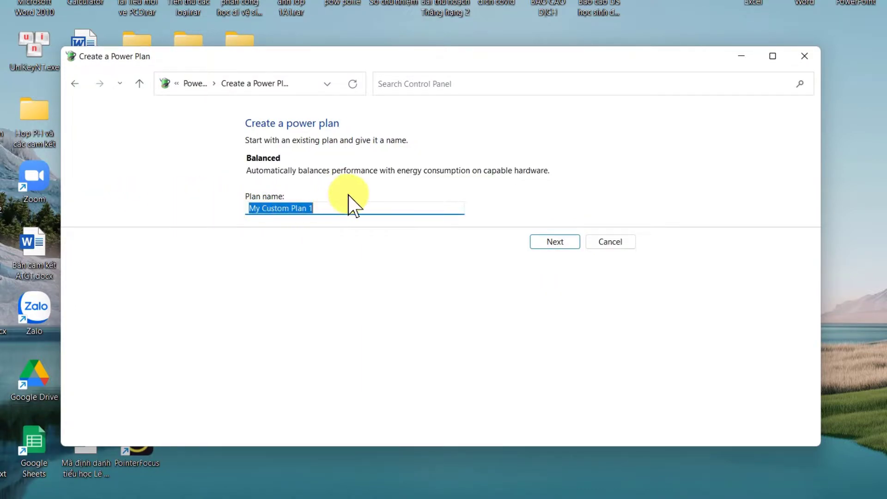
type("Giam nhiet do CPU")
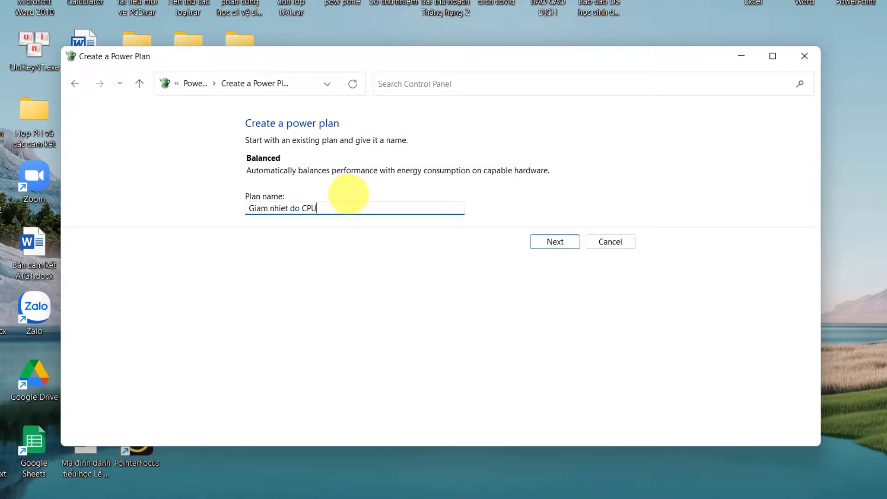
left_click(533, 243)
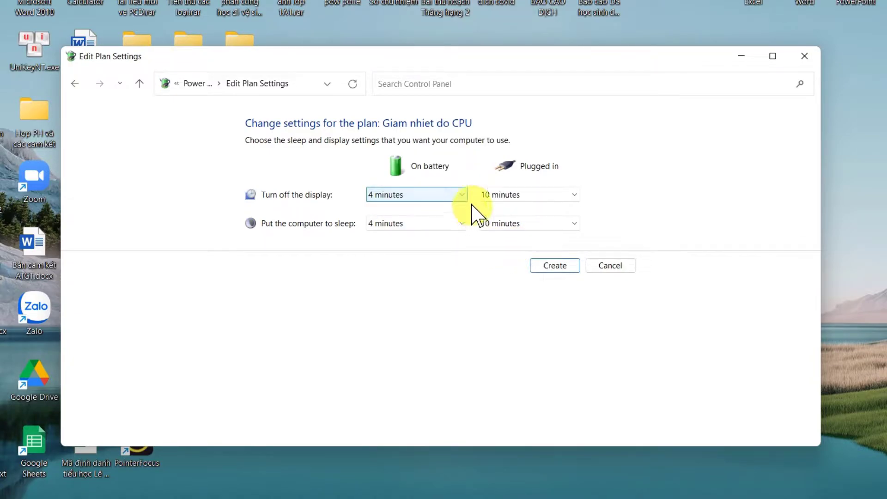
left_click(546, 264)
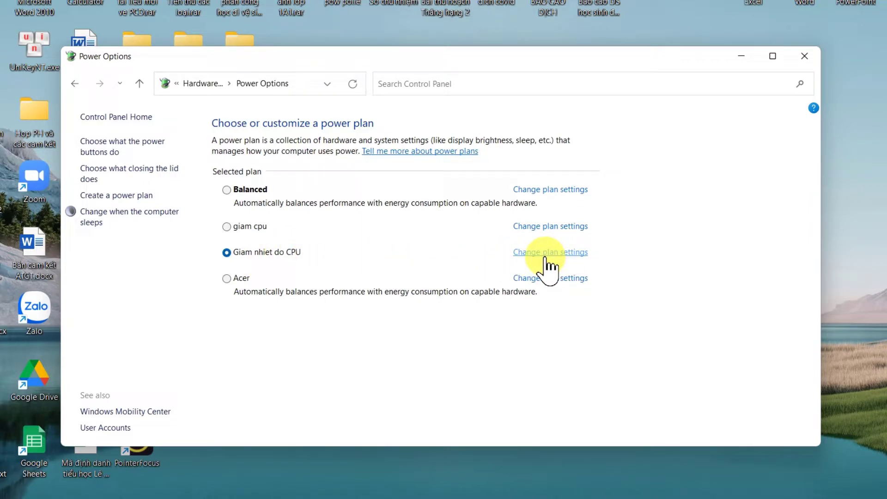
Step: Open the advanced power settings of the "Giam nhiet do CPU" plan and set the maximum processor state on battery to 60%
left_click(569, 258)
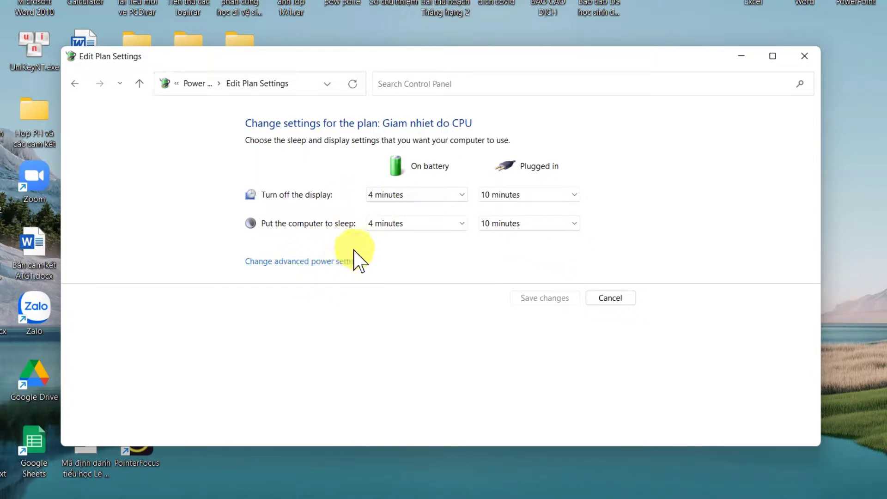
left_click(348, 262)
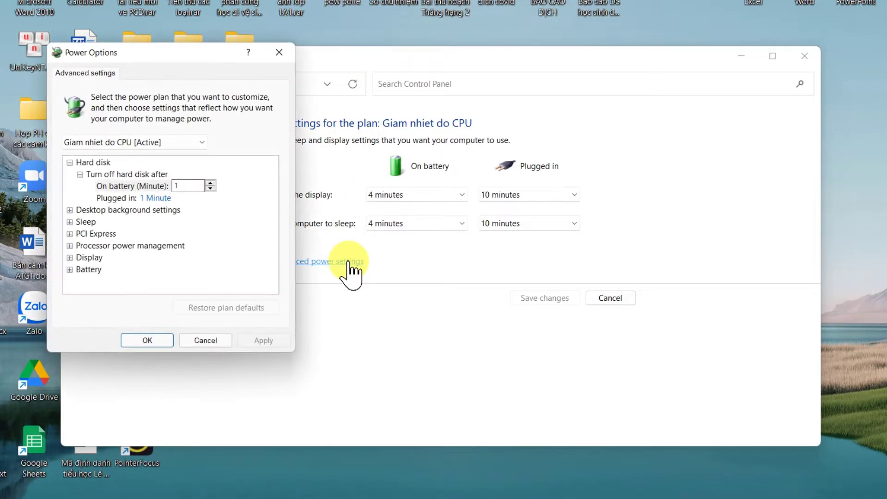
left_click(70, 246)
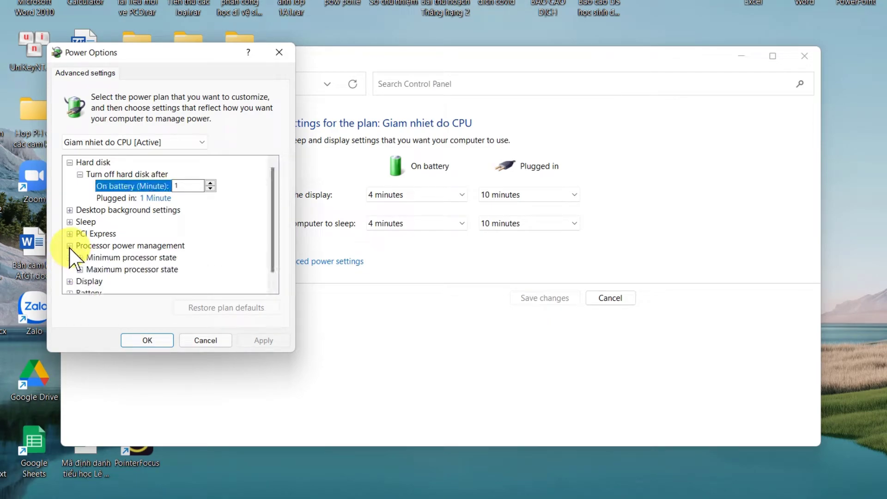
left_click(80, 270)
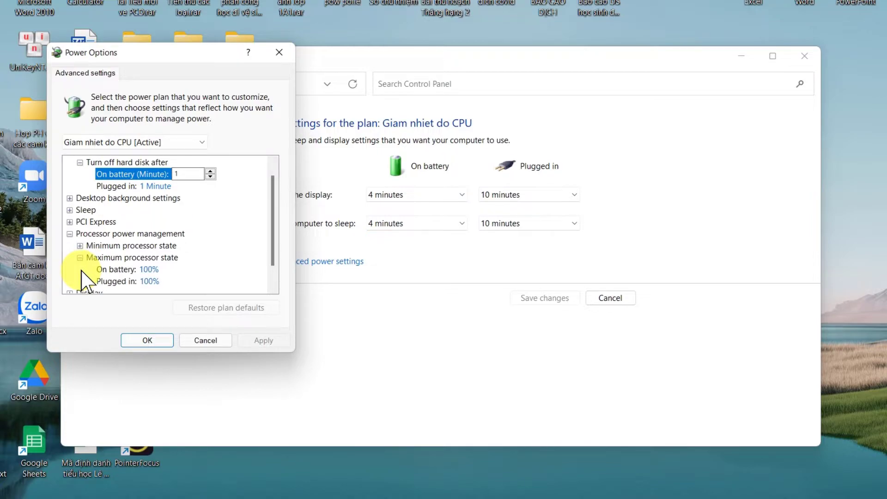
left_click(159, 273)
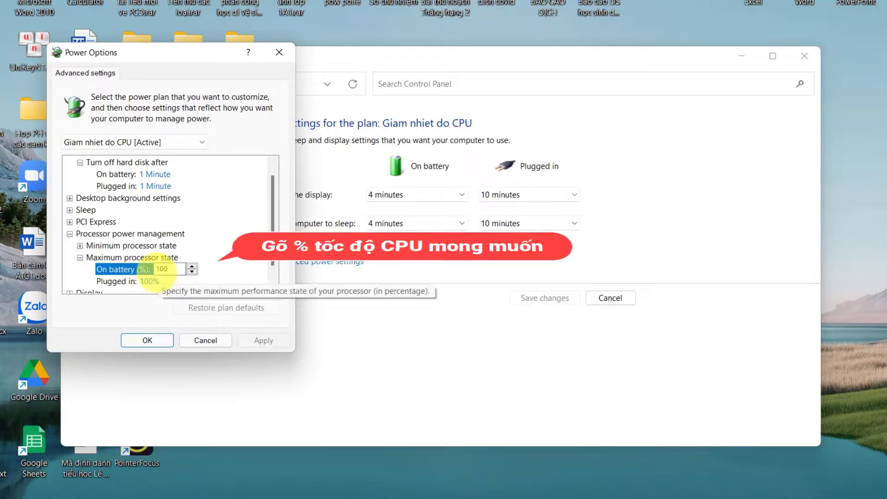
left_click_drag(169, 270, 147, 271)
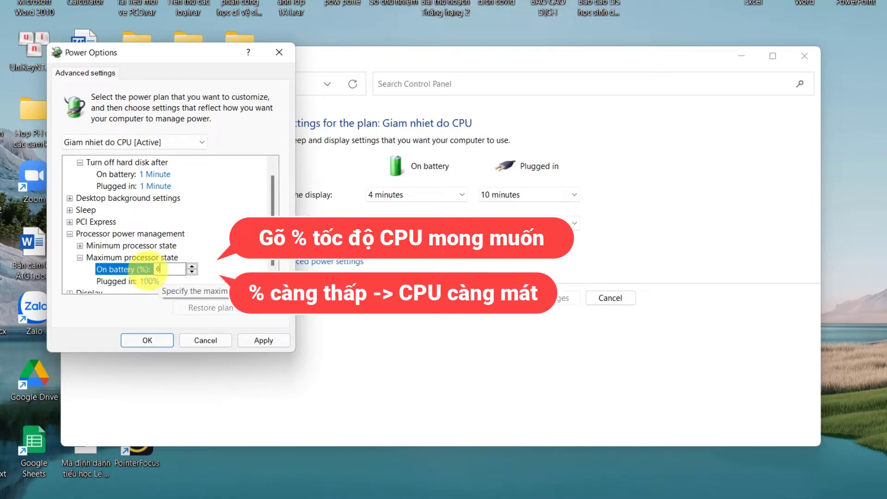
type("60")
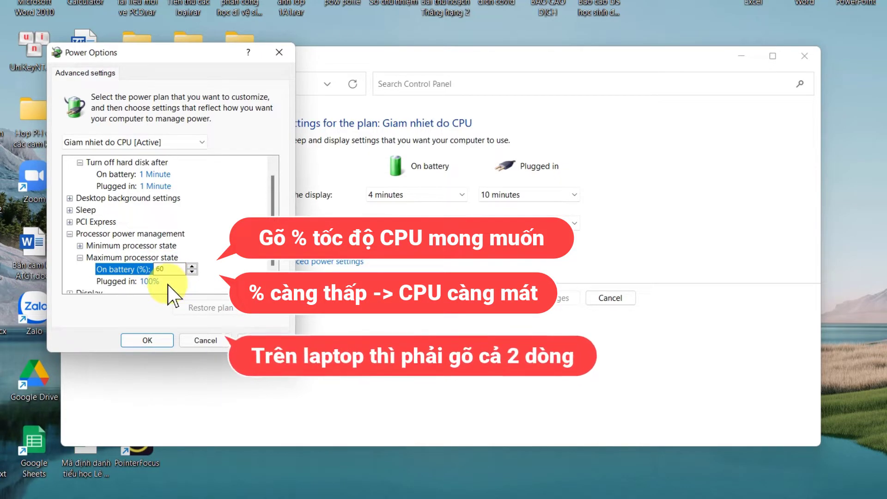
Step: Set the plan's maximum processor state when plugged in to 60% and apply the advanced settings
left_click(160, 282)
type("60")
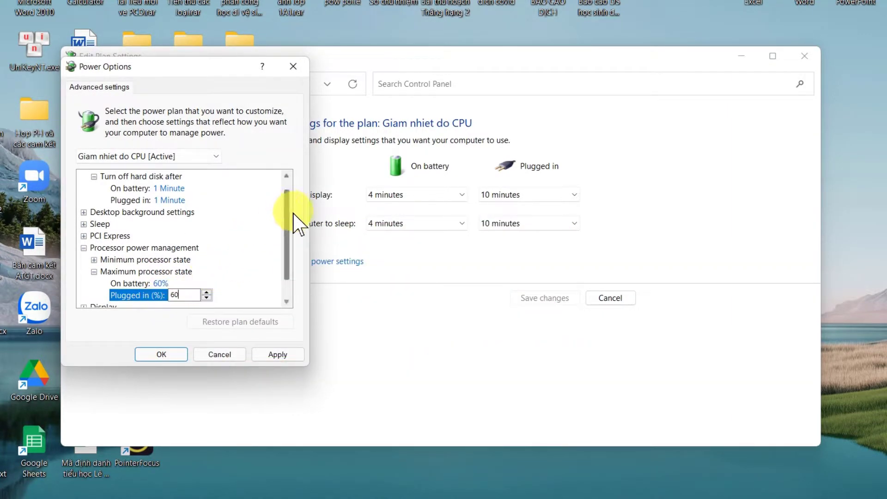
left_click_drag(293, 198, 287, 258)
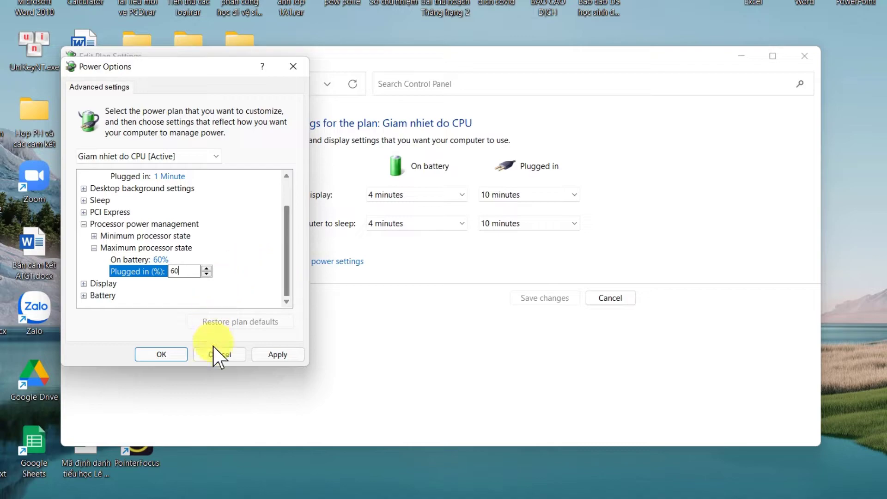
left_click(276, 354)
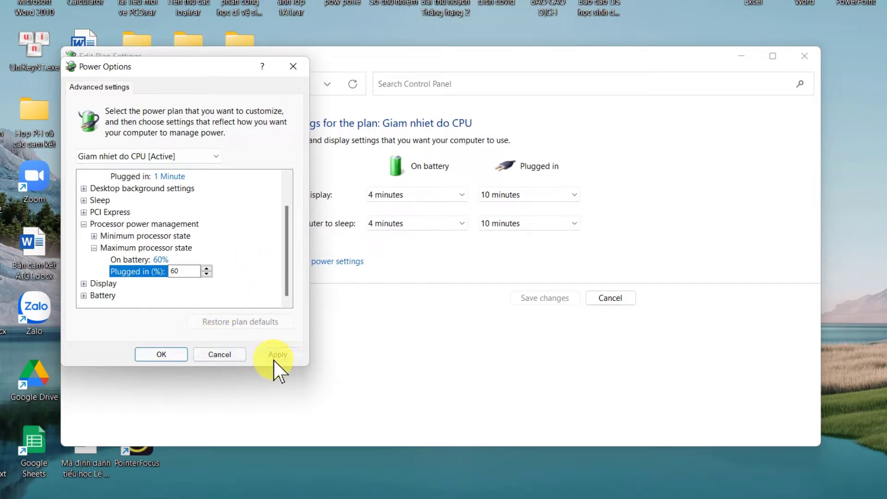
left_click(162, 355)
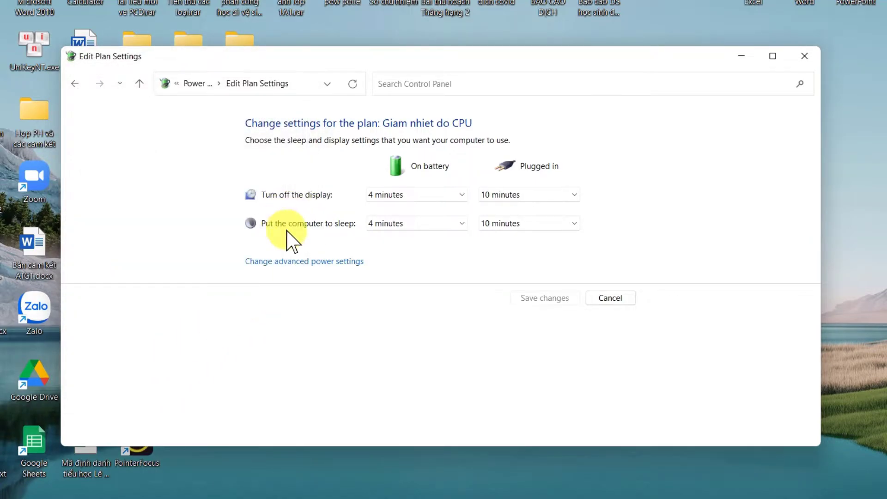
Step: Return to the power plan list, switch to the Balanced plan and back to "Giam nhiet do CPU"
left_click(609, 299)
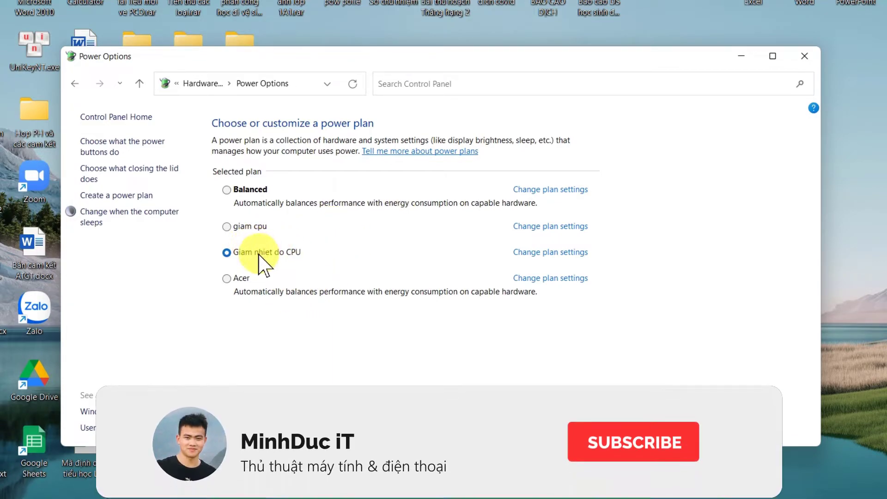
left_click(233, 193)
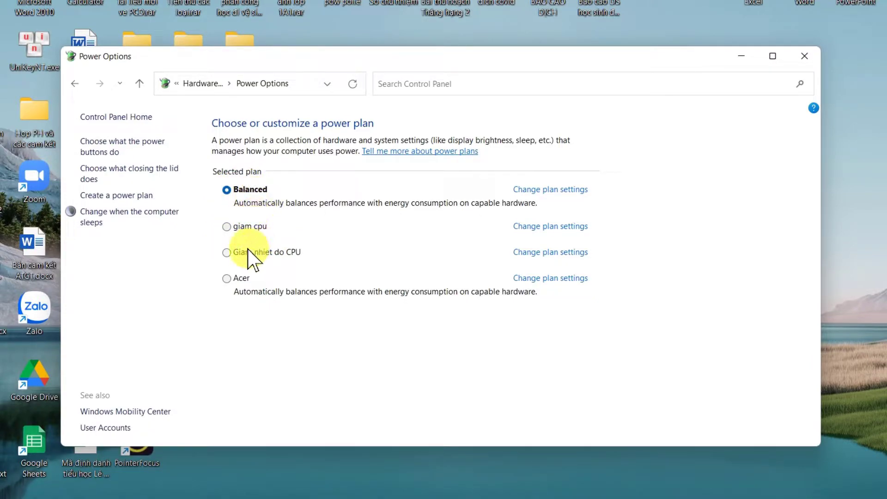
left_click(235, 254)
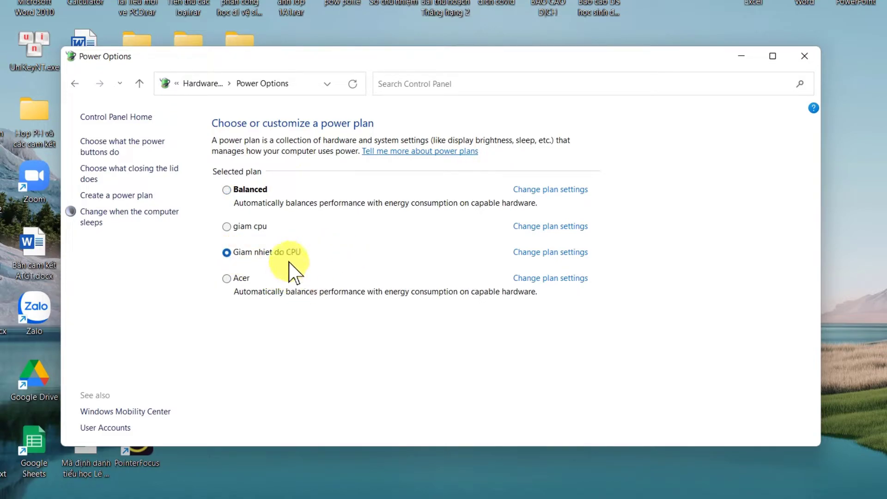
Step: Create a desktop shortcut to Power Options from Hardware and Sound, place it beside the "ảnh lớp 1A1" folder and close the window
left_click_drag(323, 60, 546, 127)
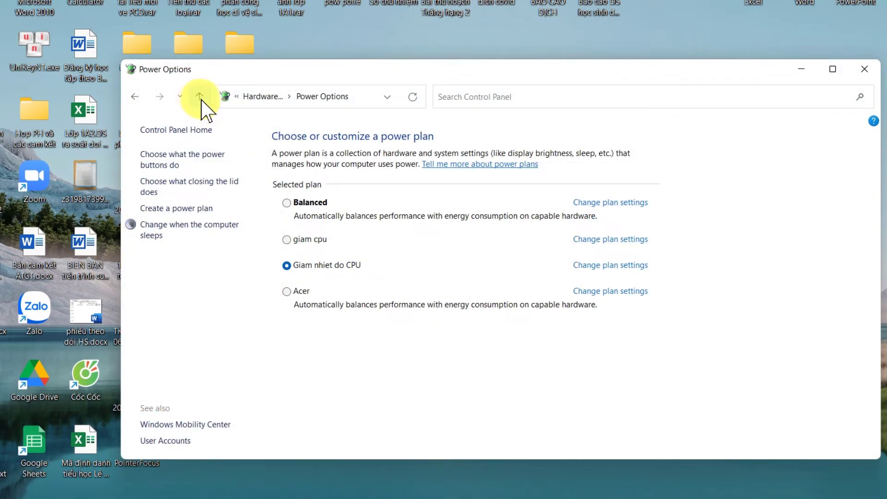
left_click(199, 97)
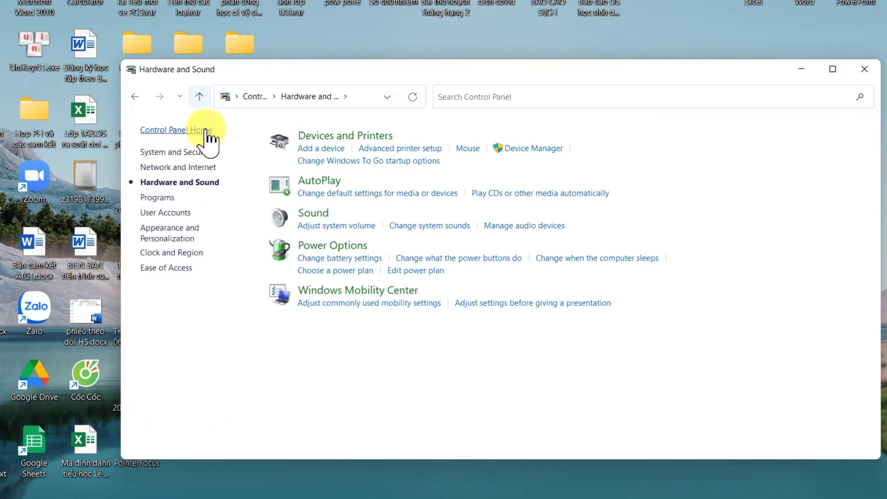
left_click_drag(288, 74, 555, 89)
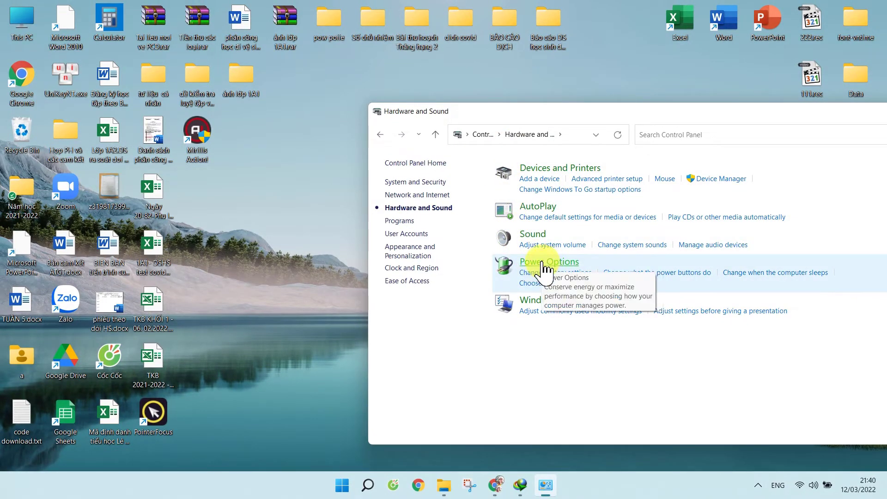
left_click_drag(545, 268, 336, 287)
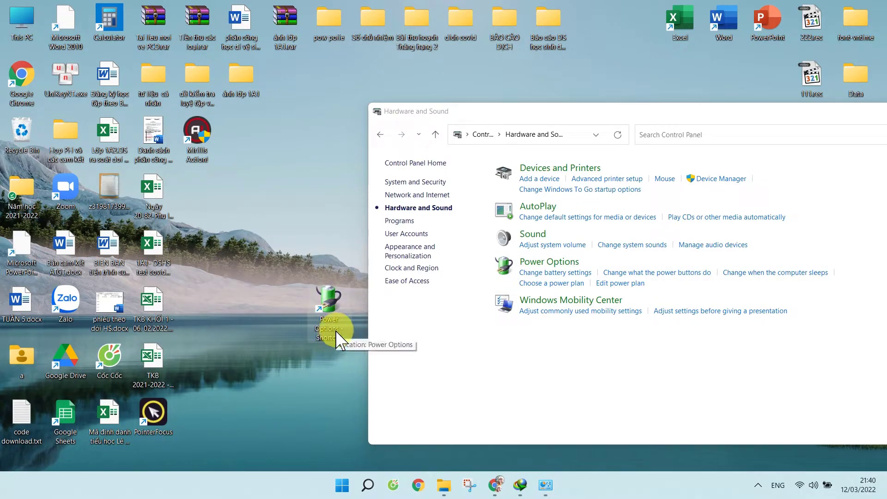
left_click_drag(322, 277, 290, 84)
left_click_drag(475, 113, 143, 208)
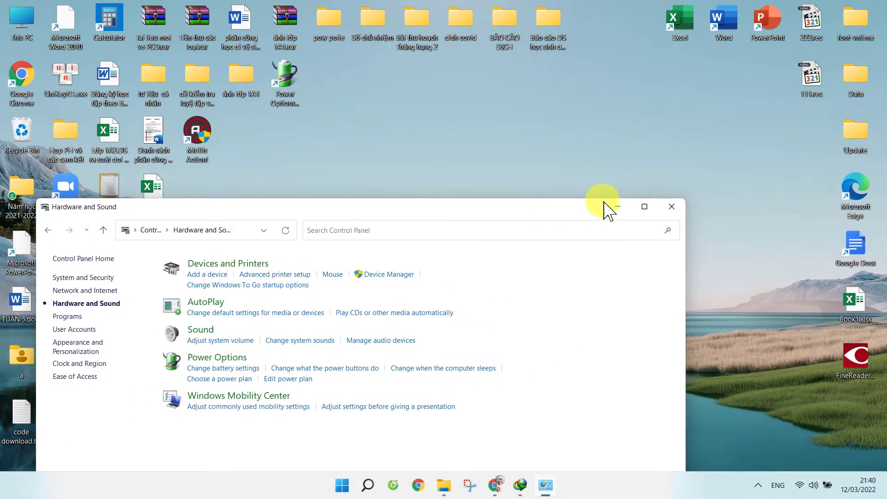
left_click(672, 206)
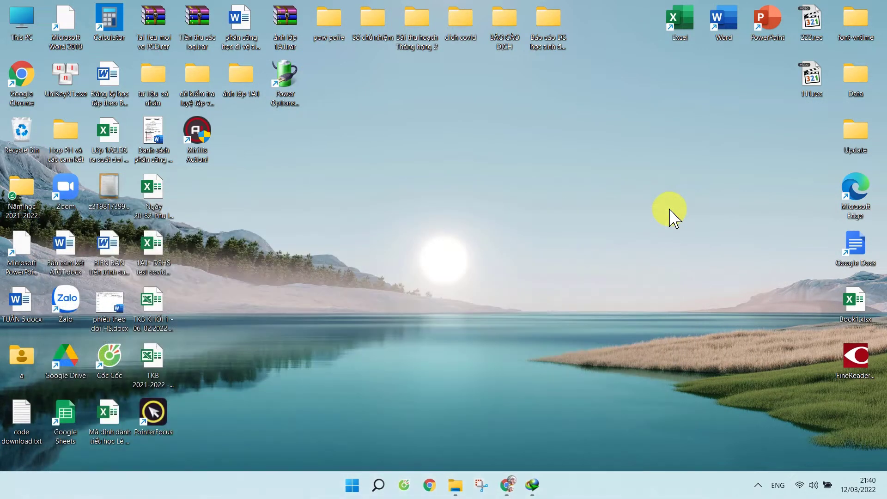
Step: Open Power Options from the desktop shortcut, check the plan choices with "Giam nhiet do CPU" active, and close the window
double_click(292, 98)
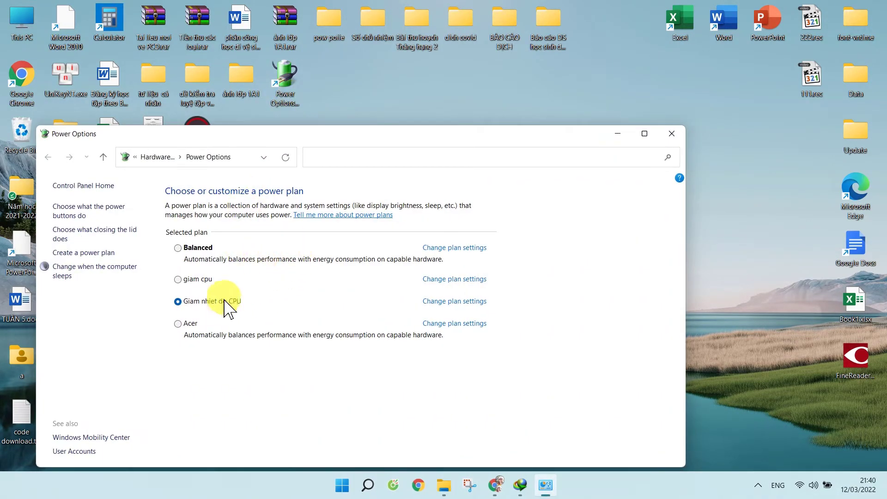
left_click(188, 326)
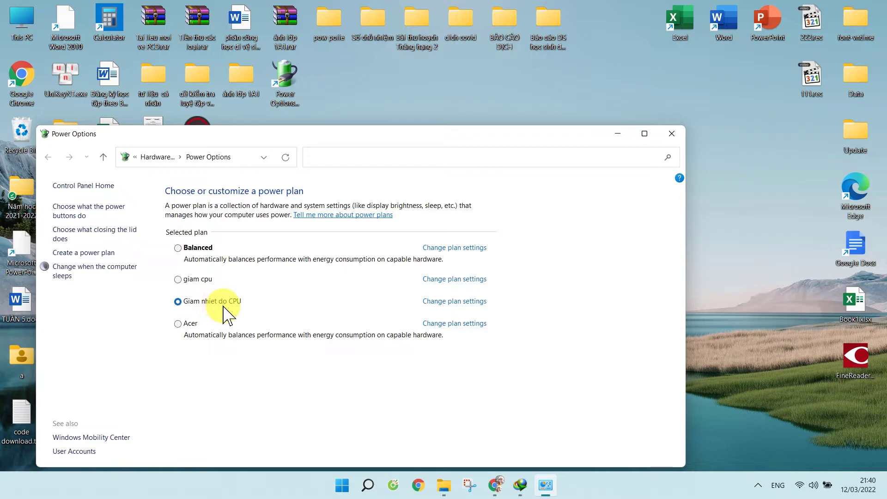
left_click(672, 133)
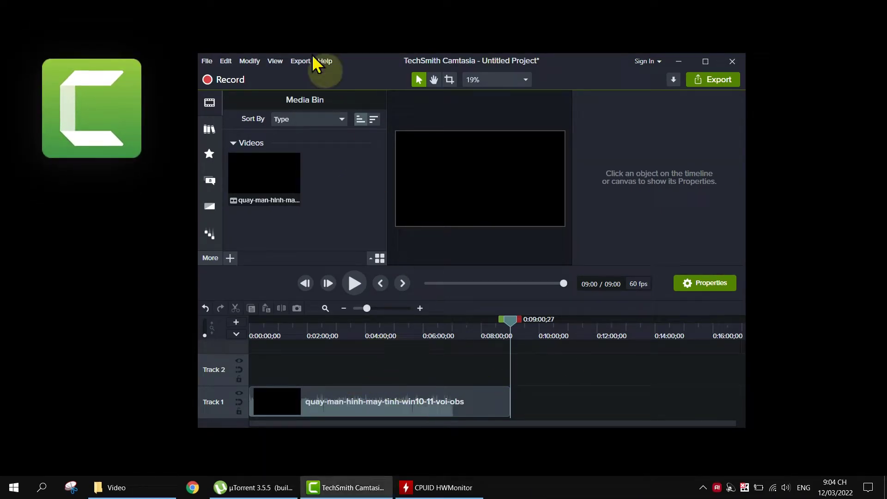
Step: In Camtasia on the Windows 10 computer, export the project as an MP4 - Smart Player (HTML5) video named 222 to the Desktop folder
left_click(299, 61)
left_click(305, 74)
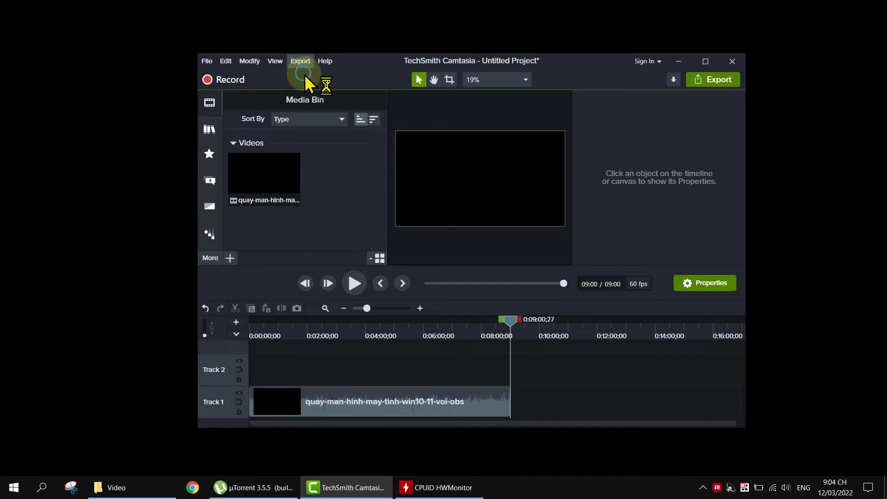
left_click(550, 398)
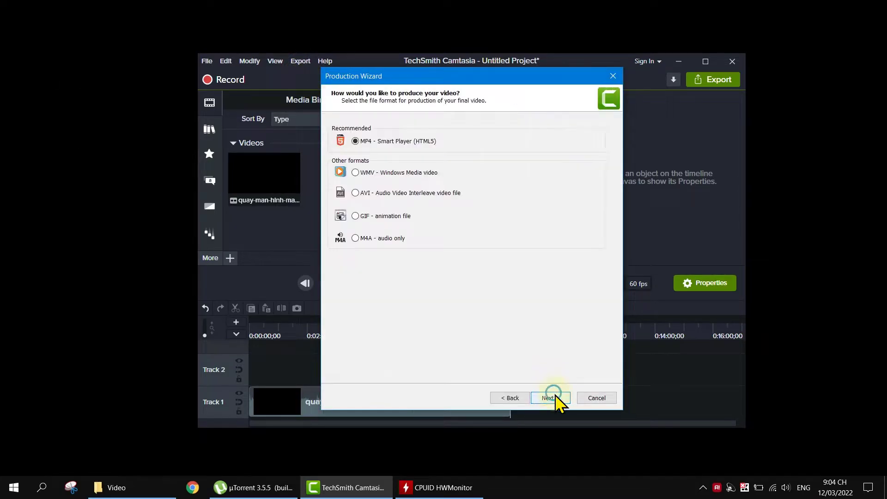
left_click(550, 397)
left_click(550, 398)
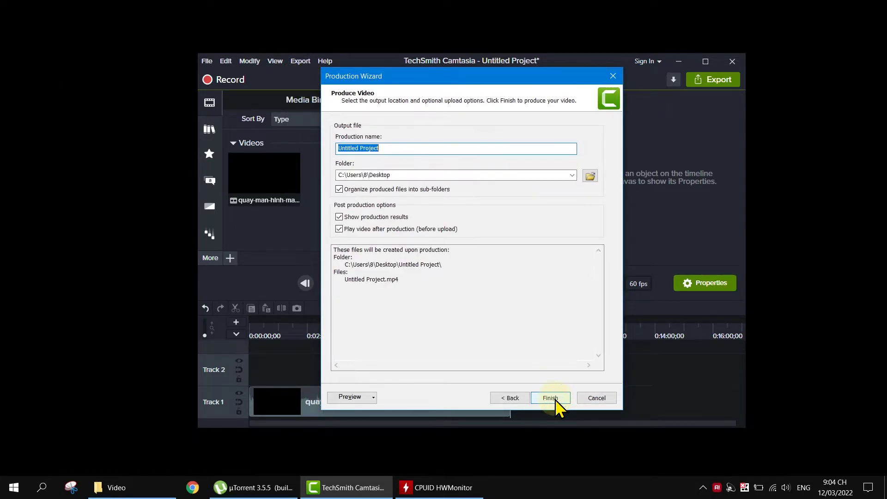
type("222")
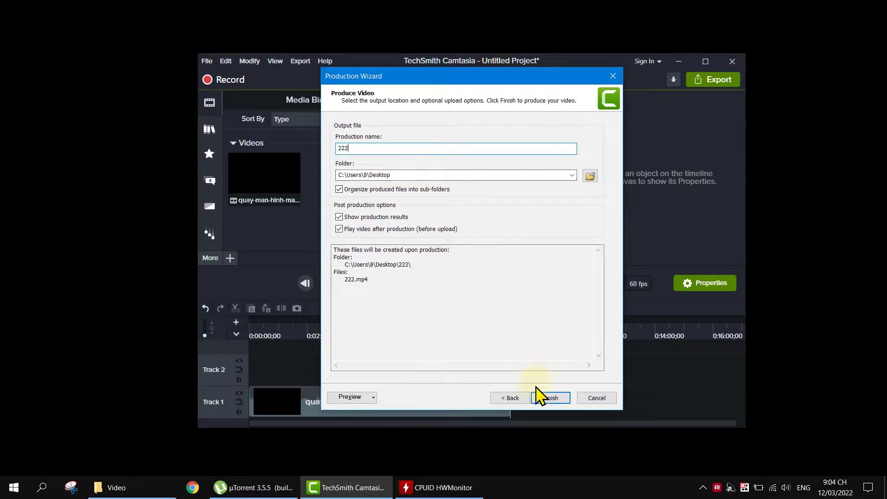
left_click(550, 398)
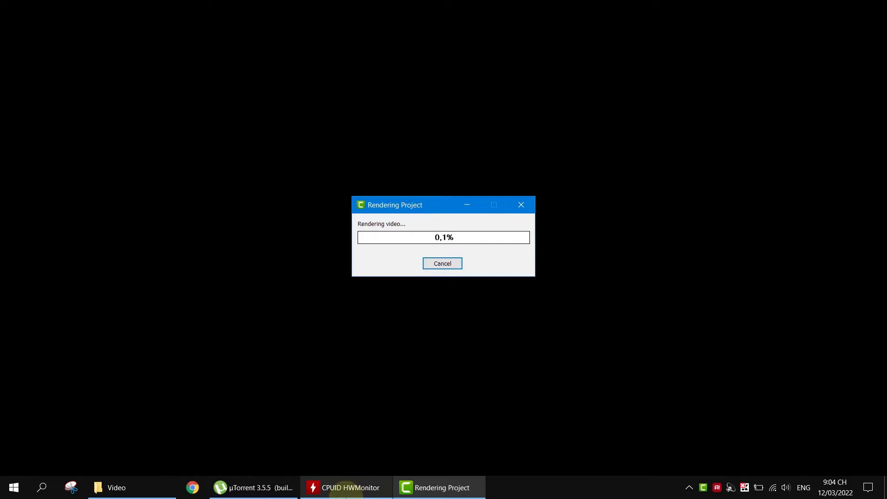
Step: Show HWMonitor beside the rendering progress window and set the plugged-in battery power mode to Best performance
left_click(346, 488)
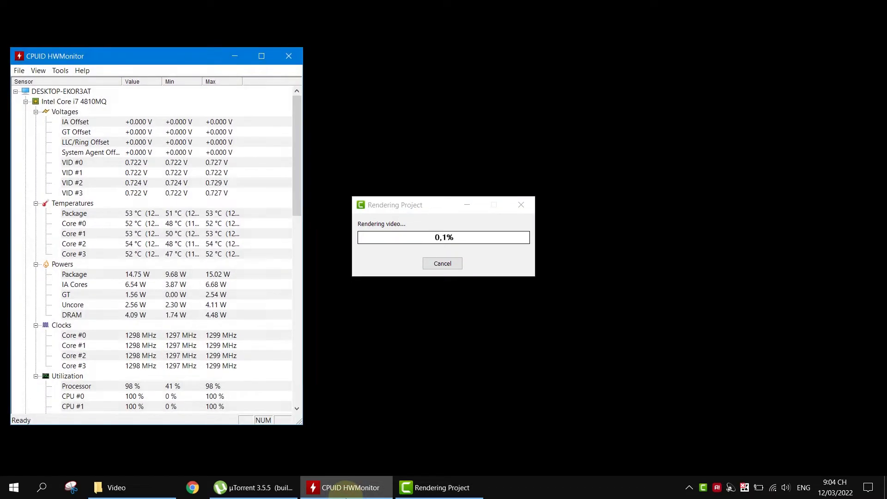
left_click(414, 254)
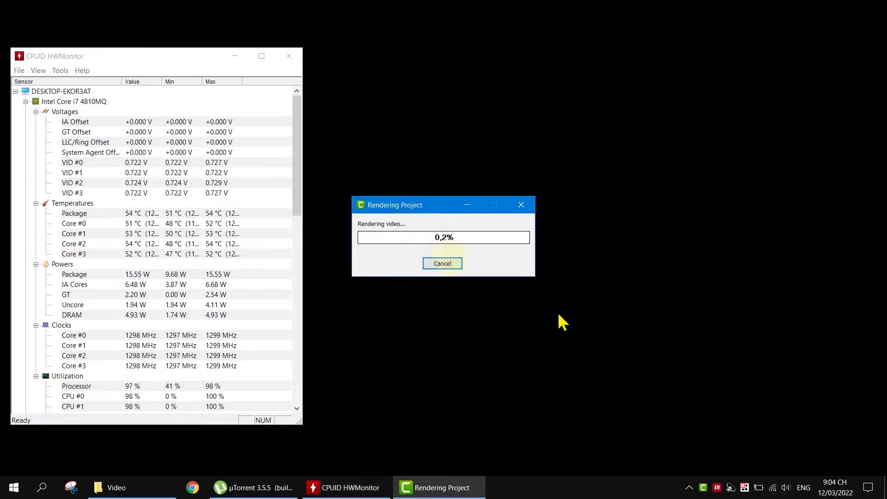
left_click(757, 492)
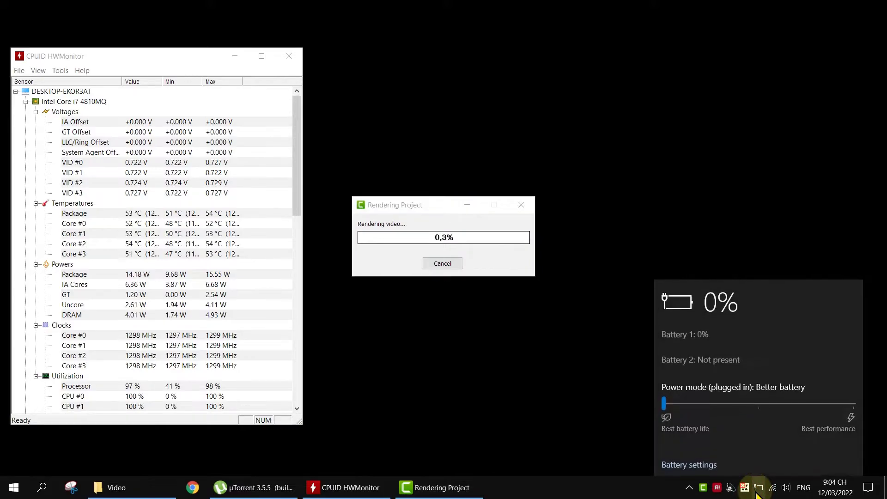
left_click_drag(678, 400, 700, 408)
left_click_drag(848, 399, 852, 400)
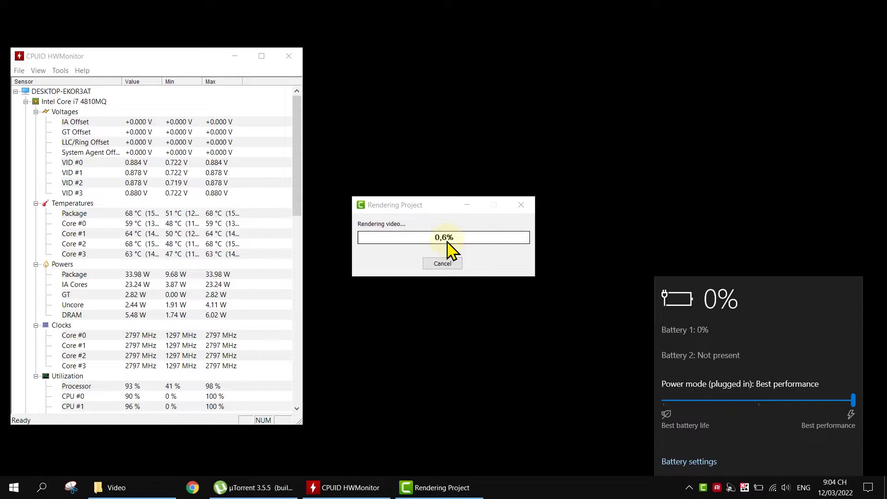
Step: Examine the CPU package and core temperatures in HWMonitor while the video renders in Best performance mode
left_click(447, 242)
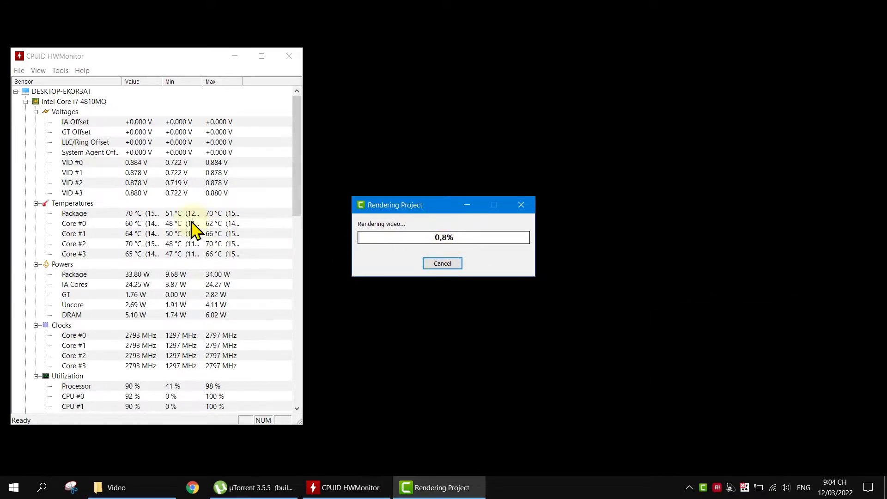
left_click(134, 214)
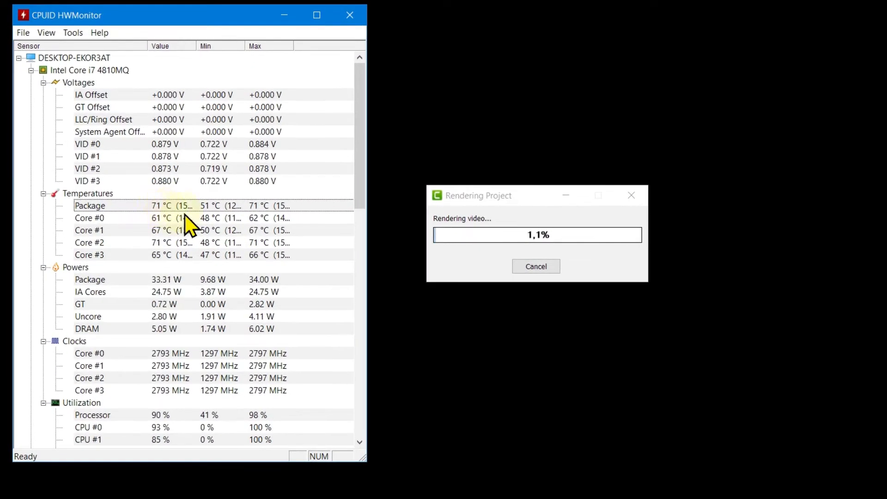
left_click_drag(356, 200, 359, 179)
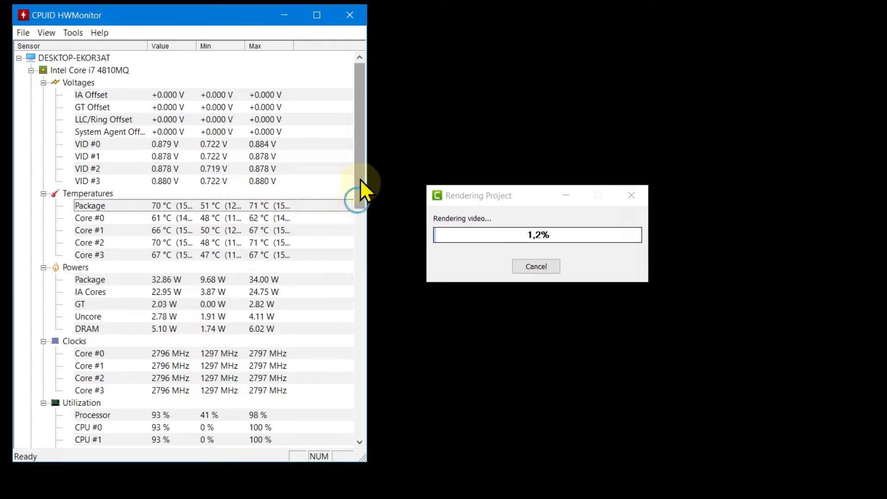
Step: Open Task Manager's CPU performance graph beside HWMonitor and check it against the CPU package temperature during the Camtasia render
left_click(162, 218)
left_click(162, 211)
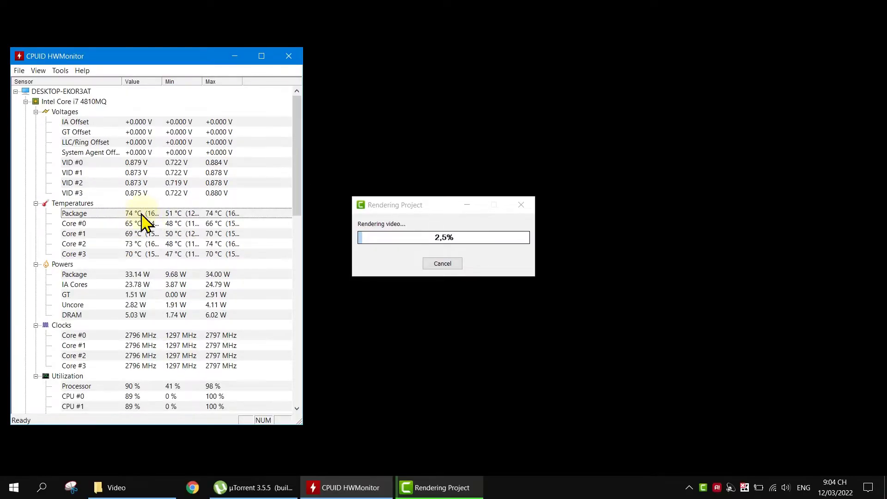
right_click(555, 494)
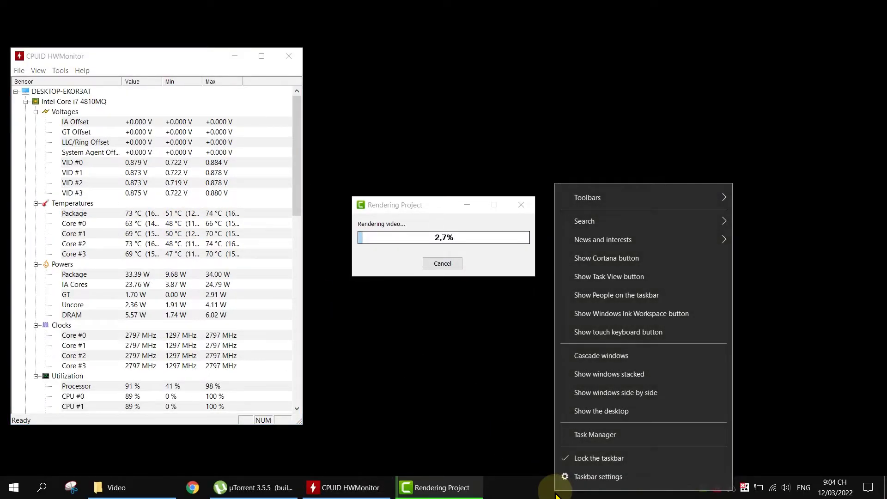
left_click(575, 435)
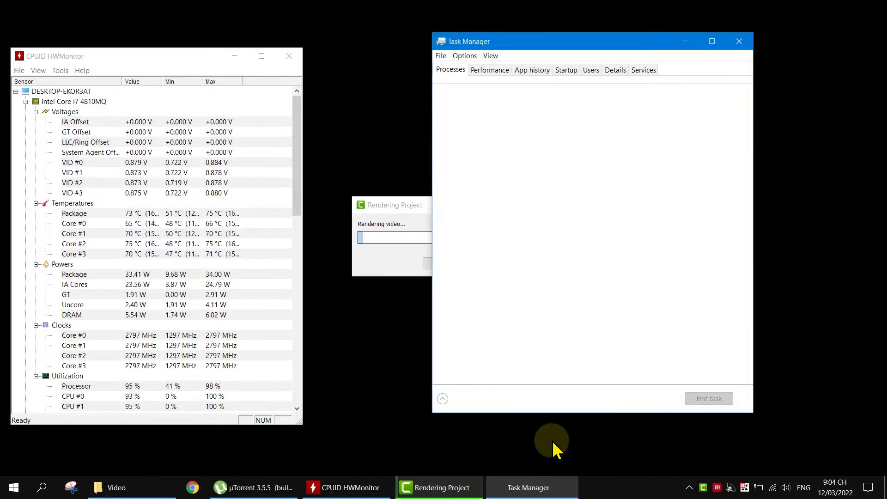
left_click_drag(475, 43, 586, 57)
left_click(611, 86)
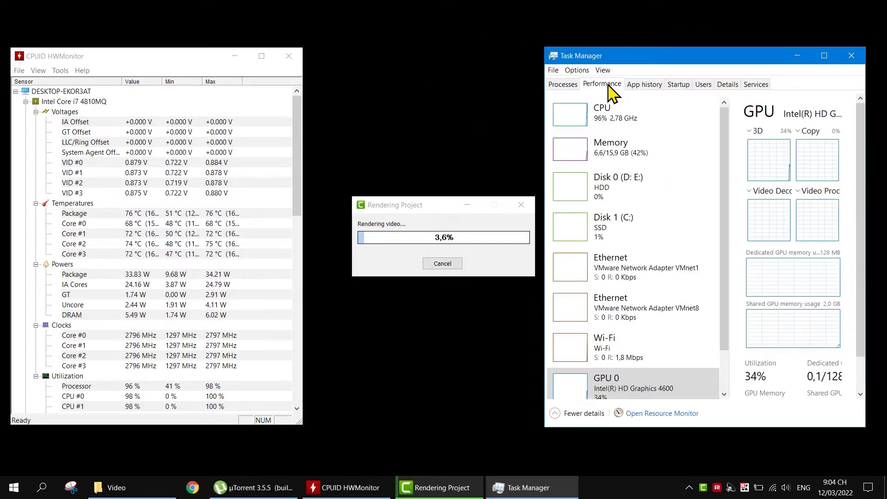
left_click(613, 124)
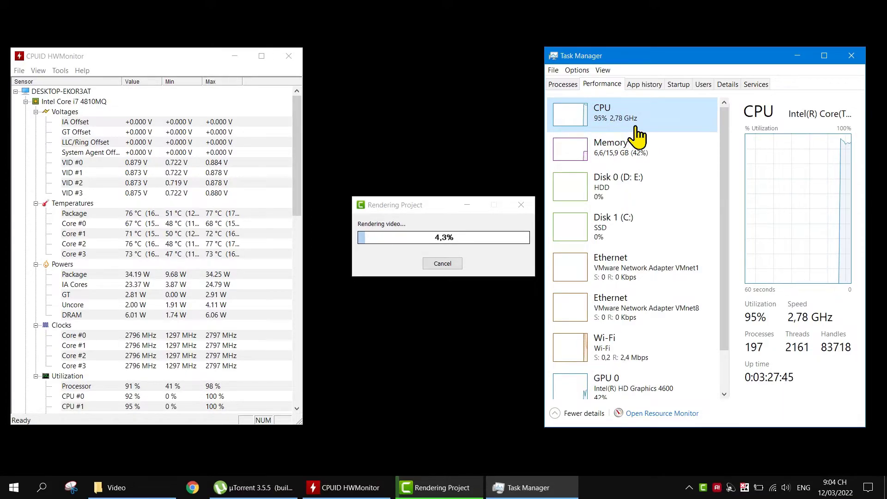
left_click(131, 216)
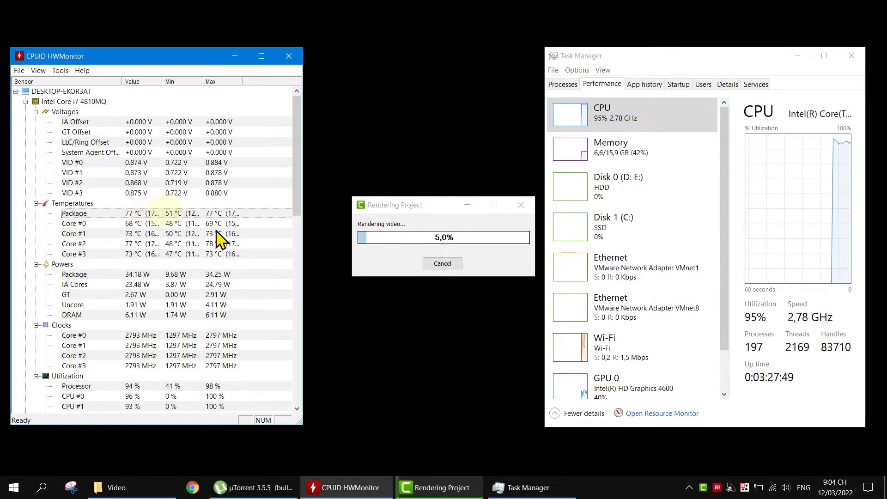
Step: Move Task Manager clear of the battery flyout and set the plugged-in power mode to Better battery
left_click(760, 491)
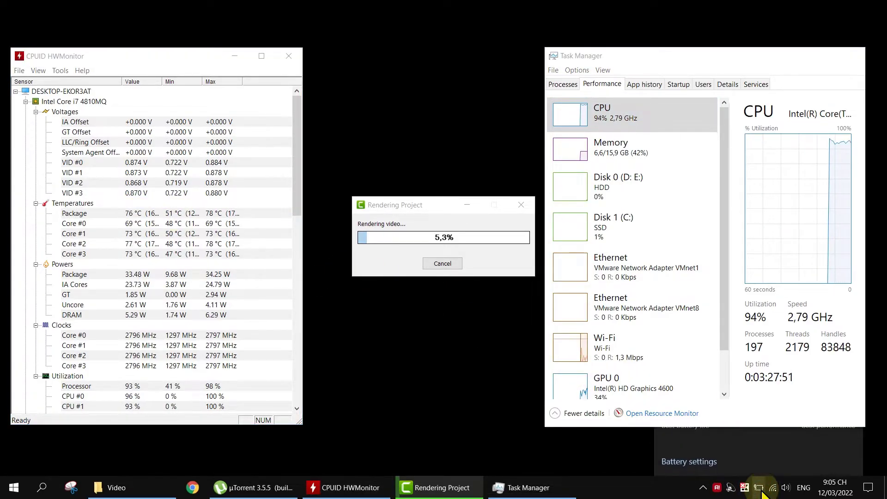
left_click_drag(717, 63, 509, 40)
left_click(758, 488)
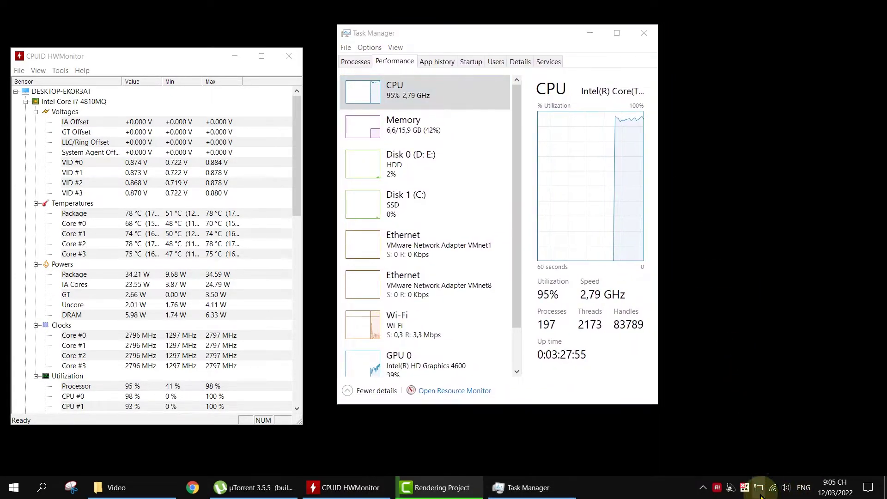
left_click(670, 401)
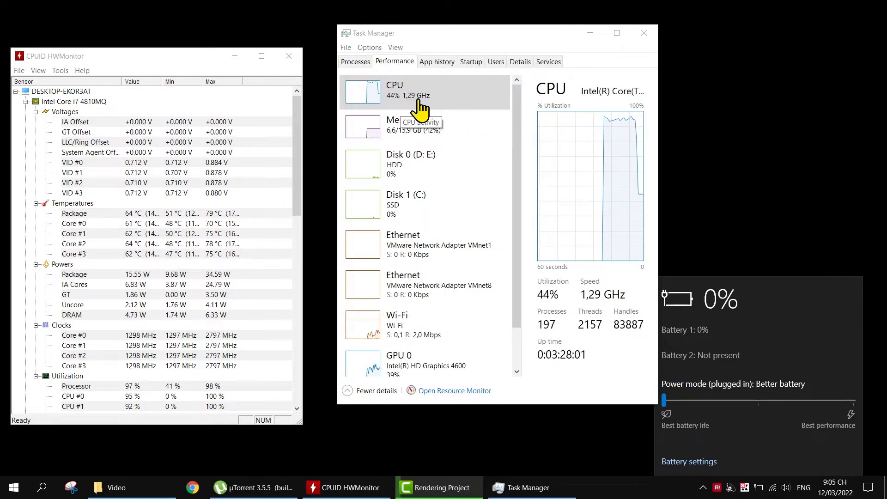
Step: Examine the CPU package and core temperatures in HWMonitor while the Camtasia render runs in Better battery mode
left_click(135, 212)
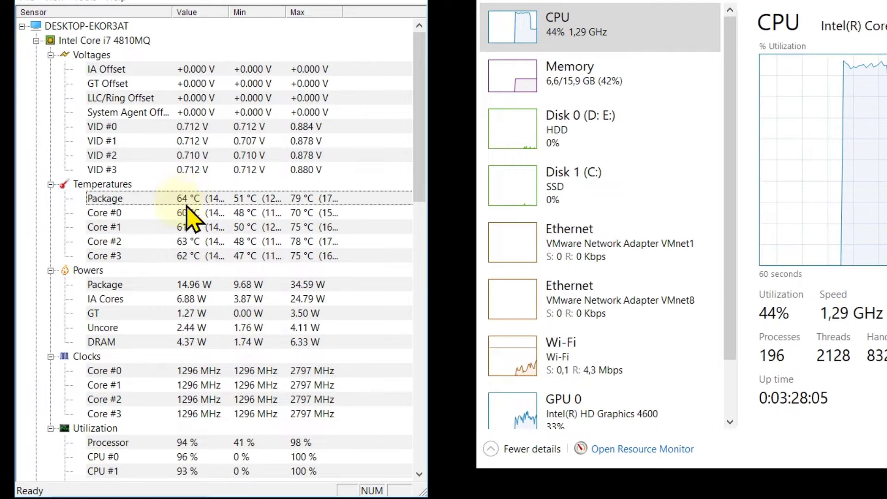
left_click(208, 255)
key("Up")
key("Up")
key("Up")
key("Up")
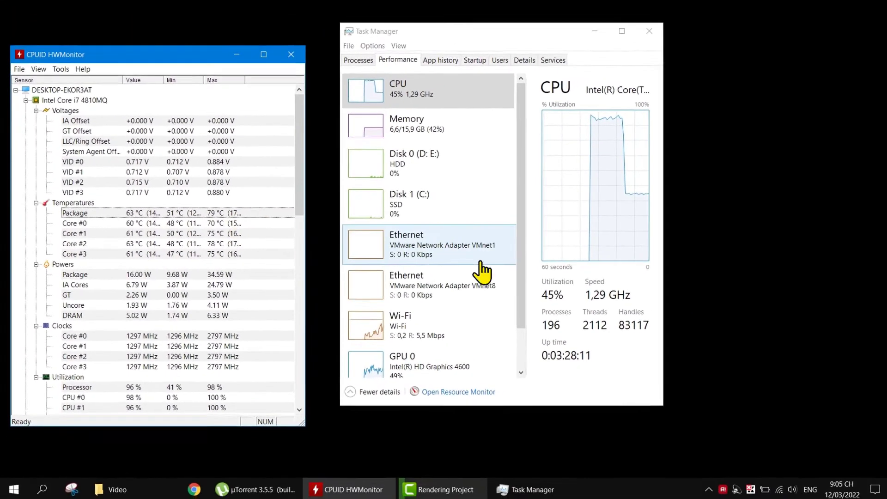
left_click_drag(517, 240, 526, 285)
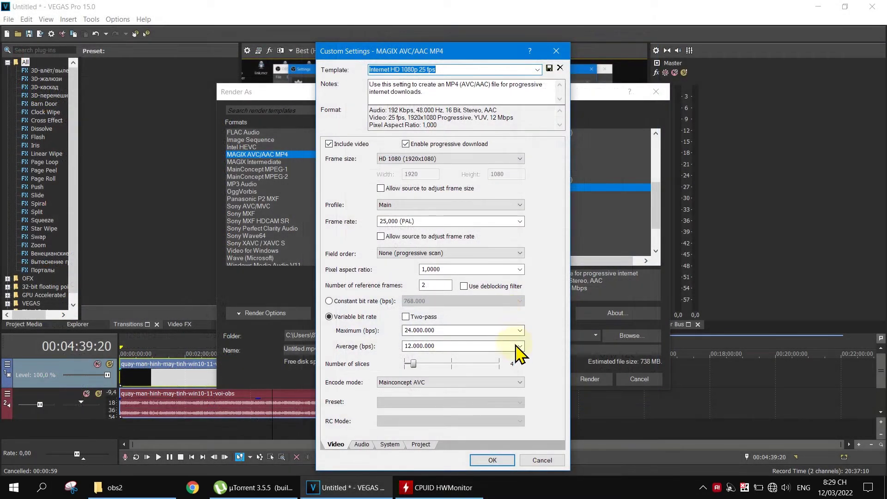
Step: In VEGAS Pro, set the MAGIX AVC/AAC MP4 template's average bit rate to 4.000.000 and render Untitled.mp4 to the Desktop folder
left_click(519, 346)
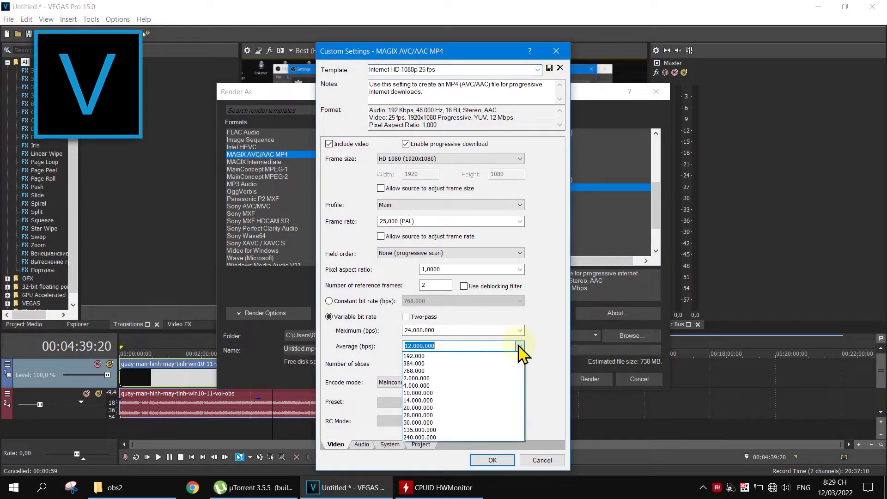
left_click(478, 386)
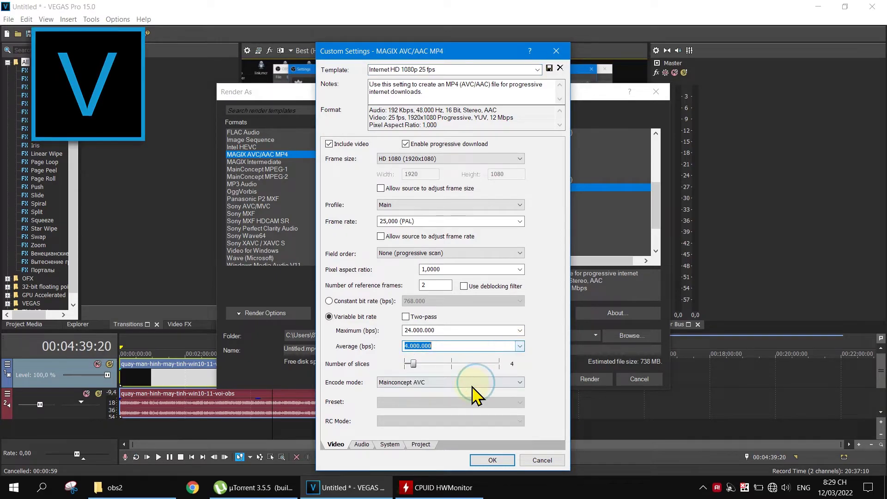
left_click(492, 460)
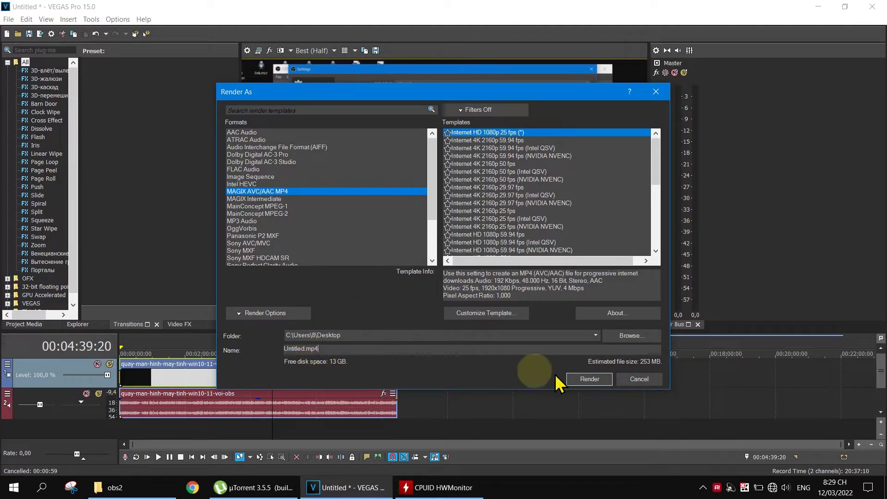
left_click(590, 380)
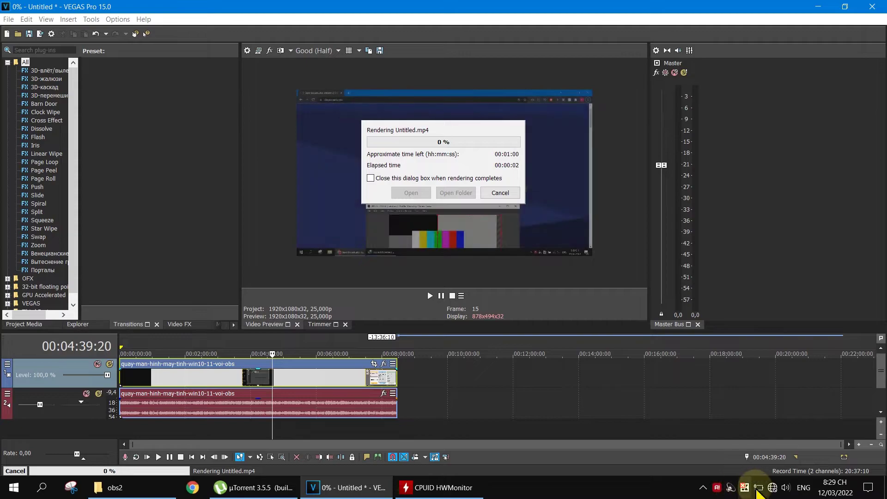
Step: Set the plugged-in power mode to Best performance and show HWMonitor over the VEGAS render
left_click(758, 488)
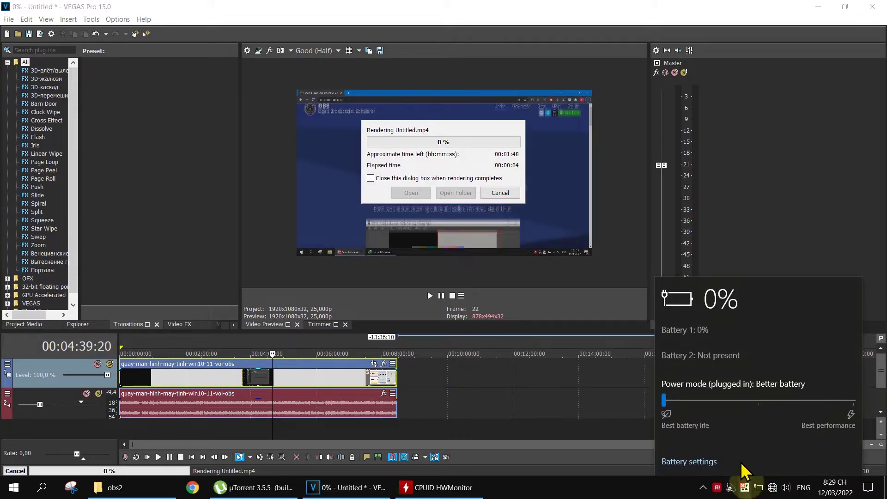
left_click_drag(691, 412, 839, 411)
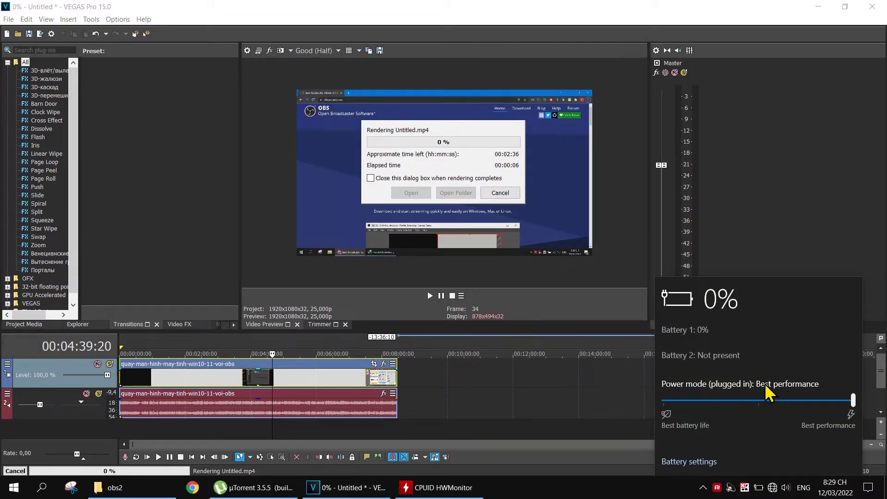
left_click(494, 489)
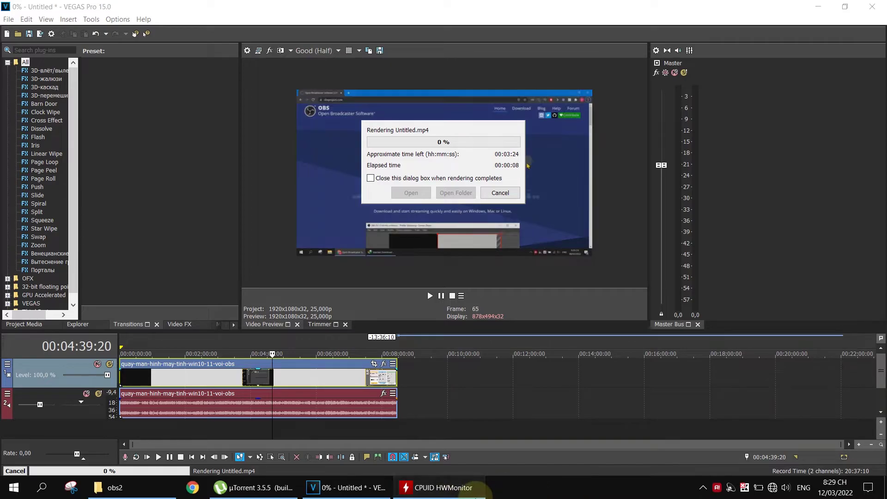
left_click(473, 495)
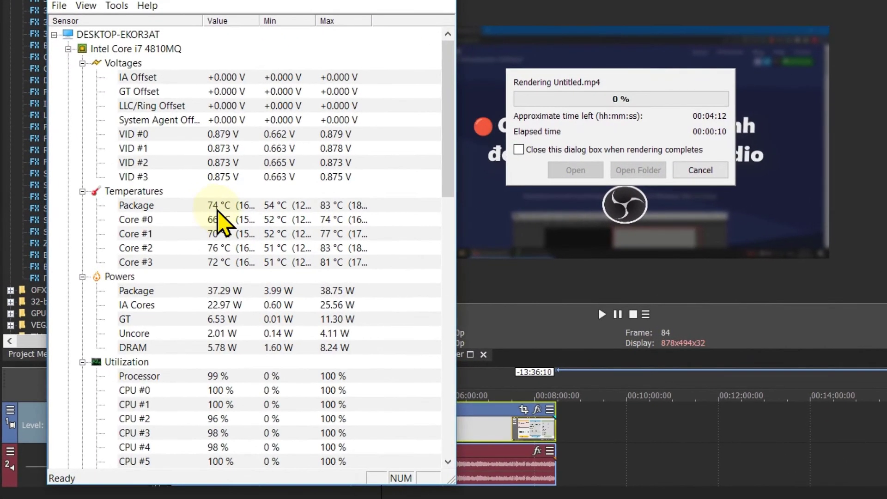
Step: Open Task Manager beside HWMonitor and check the overall CPU performance and the CPU usage by process during the VEGAS render
right_click(839, 498)
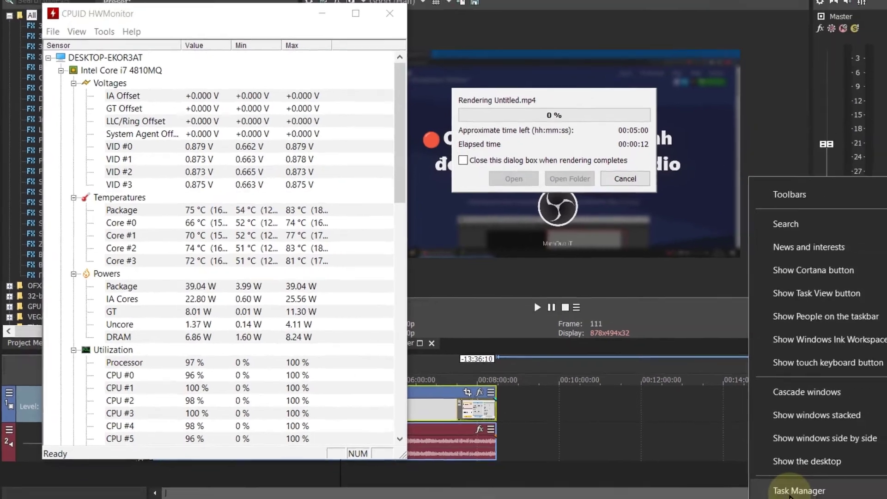
left_click(806, 493)
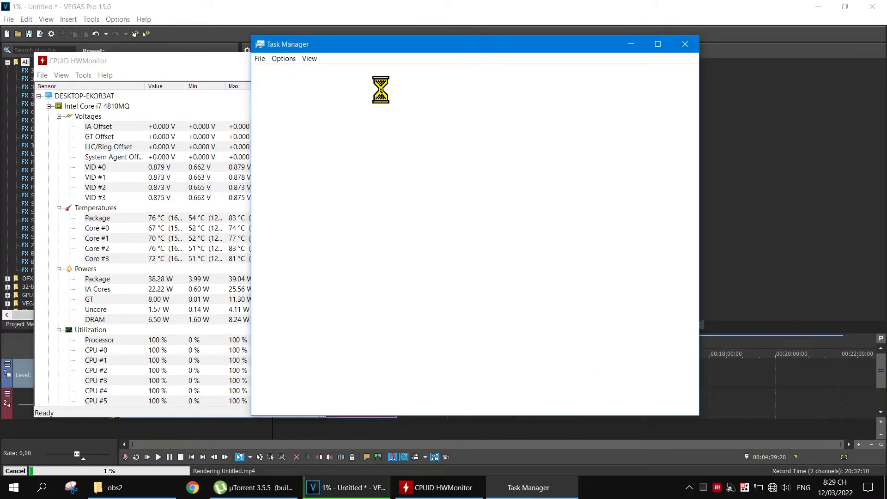
left_click_drag(342, 46, 445, 68)
left_click(434, 92)
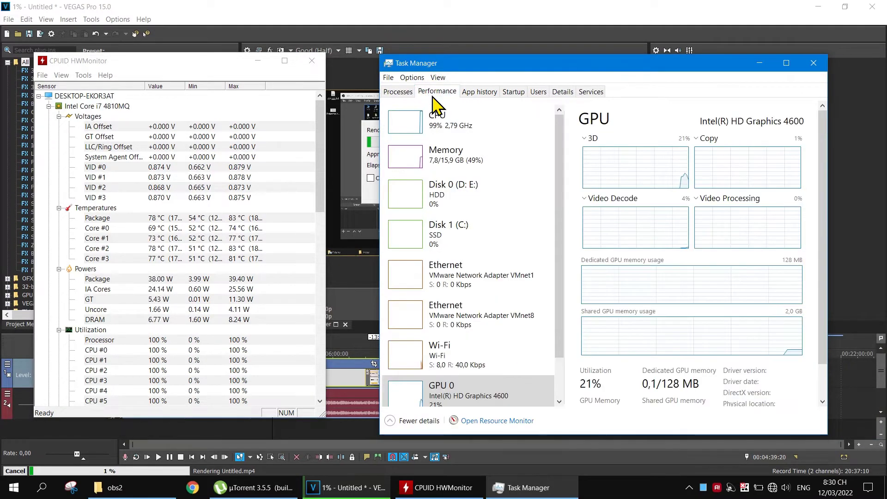
left_click(441, 134)
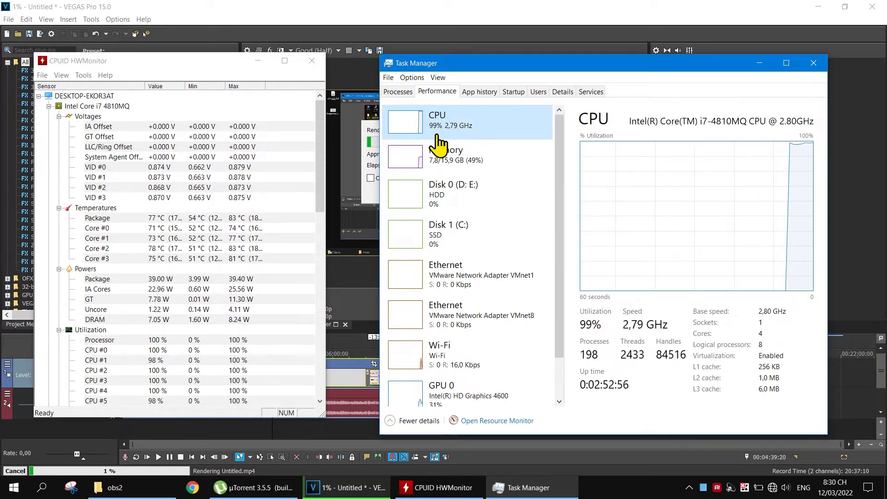
left_click(406, 93)
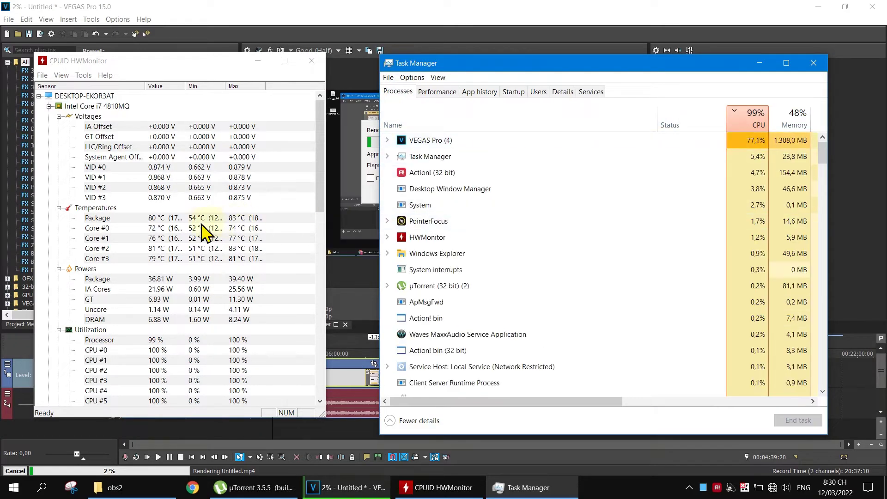
Step: Set the plugged-in power mode to Better battery, with Task Manager narrowed beside it, and check CPU performance and package temperature
left_click_drag(540, 62, 496, 41)
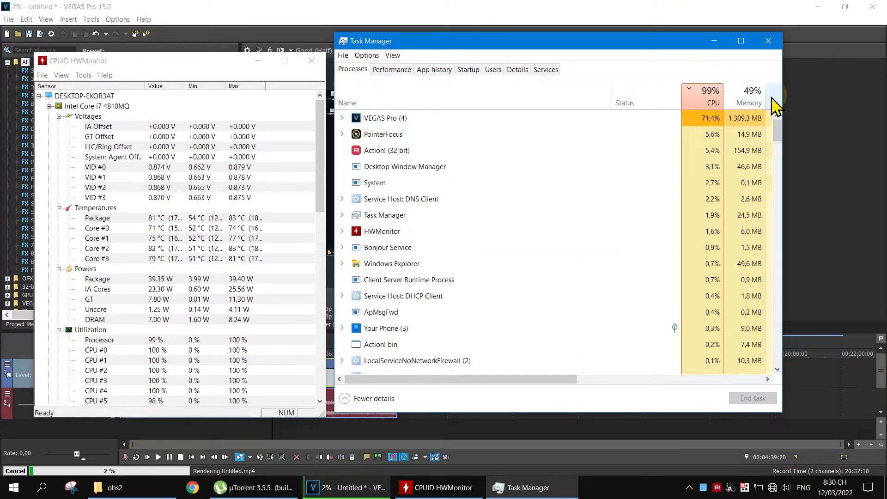
left_click_drag(782, 96, 658, 139)
left_click(758, 488)
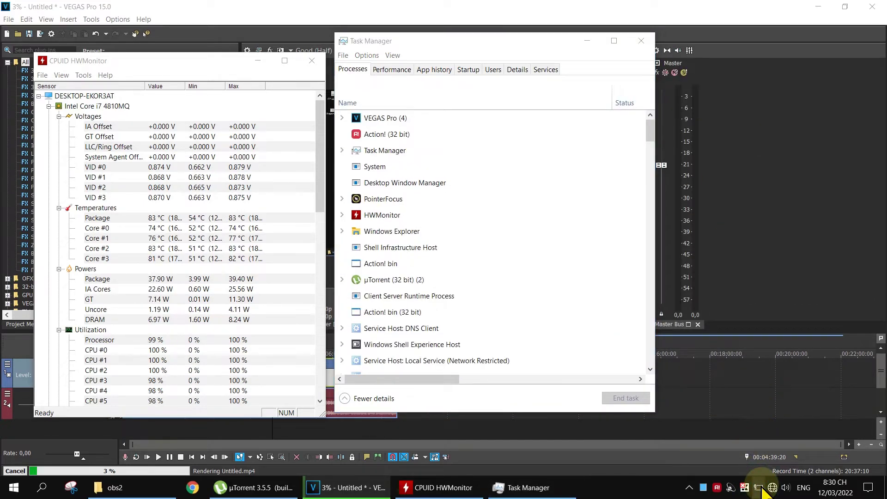
left_click(671, 401)
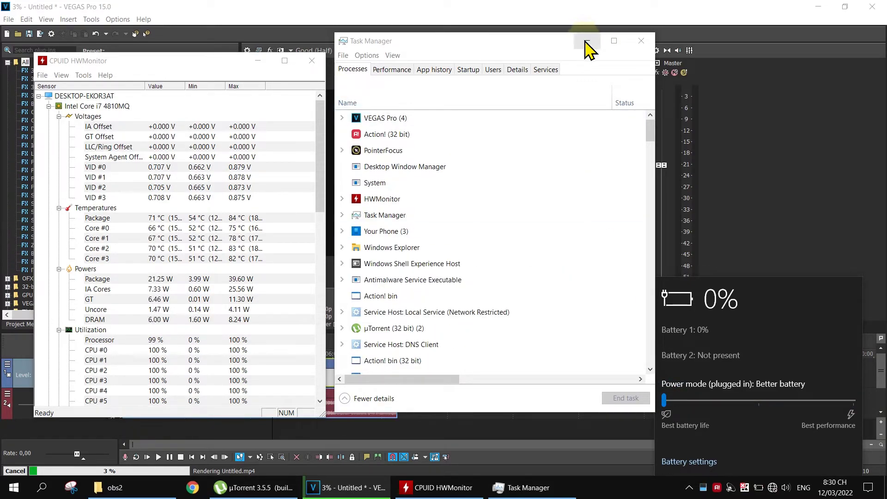
left_click(399, 69)
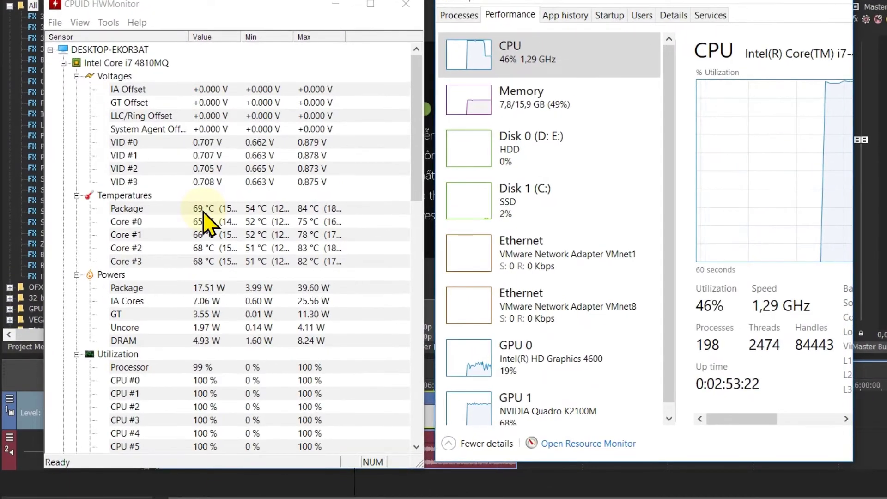
left_click(204, 213)
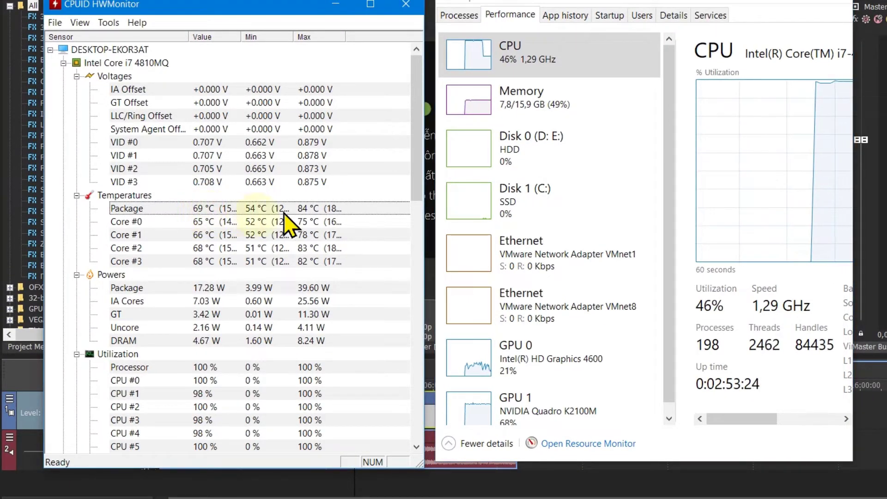